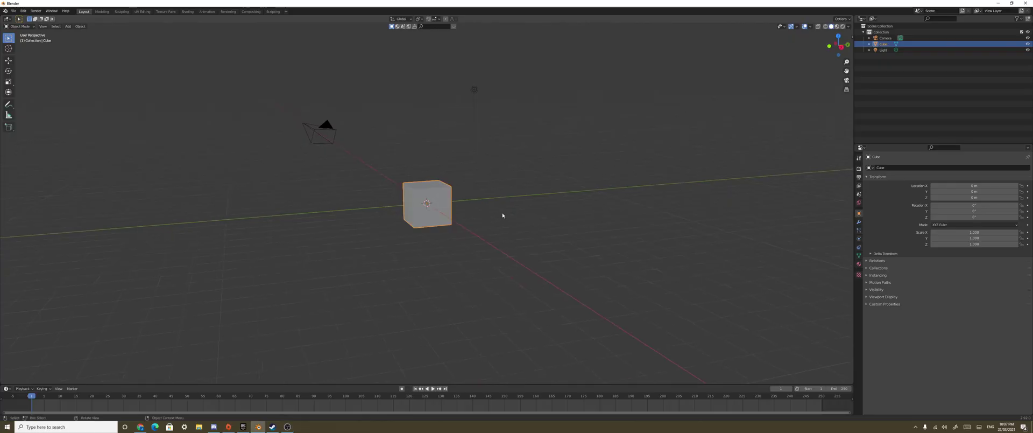
Delete the default cube and the light from the scene.
{"action": "middle_click_drag", "start_coordinate": [489, 205], "coordinate": [509, 207]}
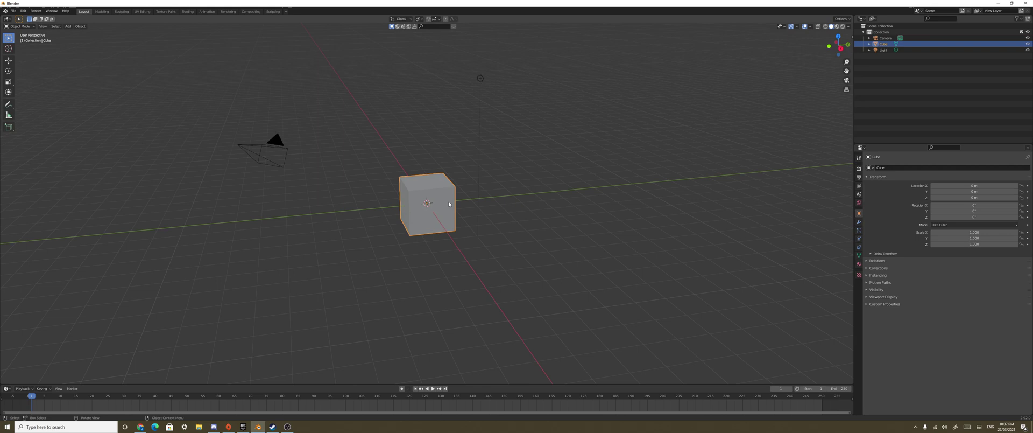
{"action": "key", "text": "Delete"}
{"action": "left_click_drag", "start_coordinate": [497, 101], "coordinate": [446, 69]}
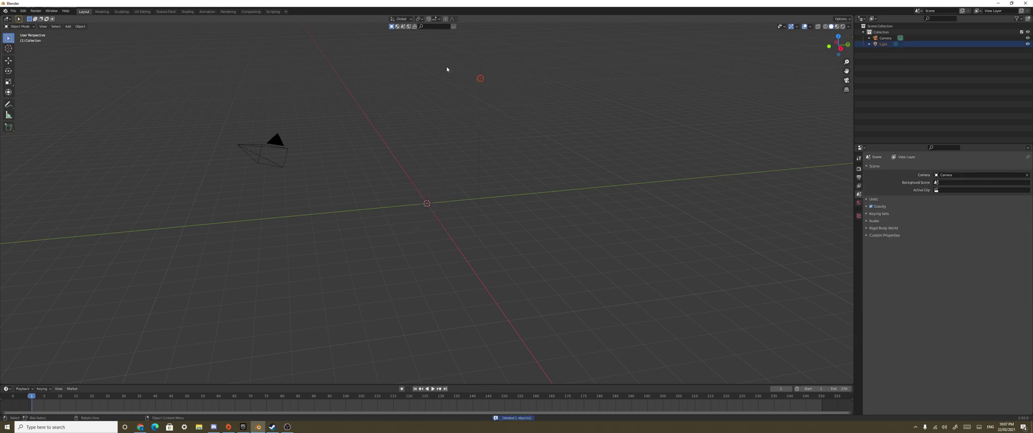
{"action": "key", "text": "Delete"}
Add an Ico Sphere at the scene origin.
{"action": "mouse_move", "coordinate": [457, 178]}
{"action": "middle_mouse_down"}
{"action": "mouse_move", "coordinate": [445, 173]}
{"action": "mouse_move", "coordinate": [454, 182]}
{"action": "middle_mouse_up"}
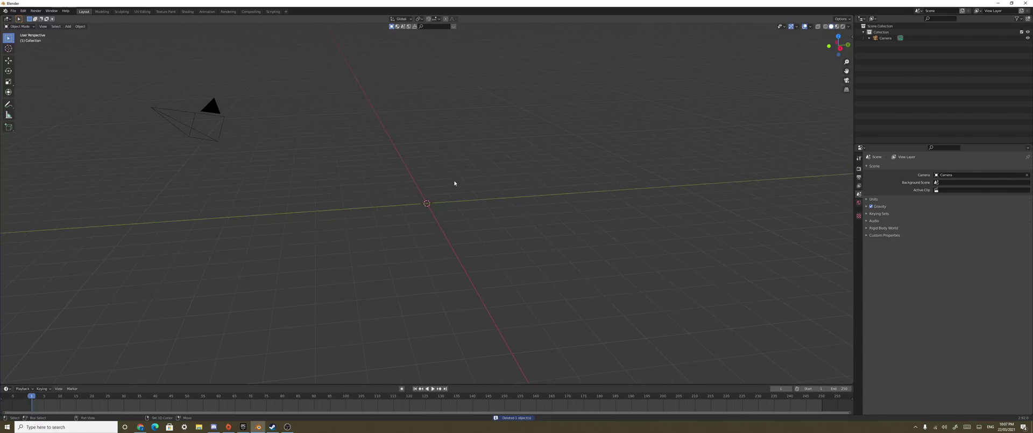
{"action": "key", "text": "shift+a"}
{"action": "mouse_move", "coordinate": [455, 183]}
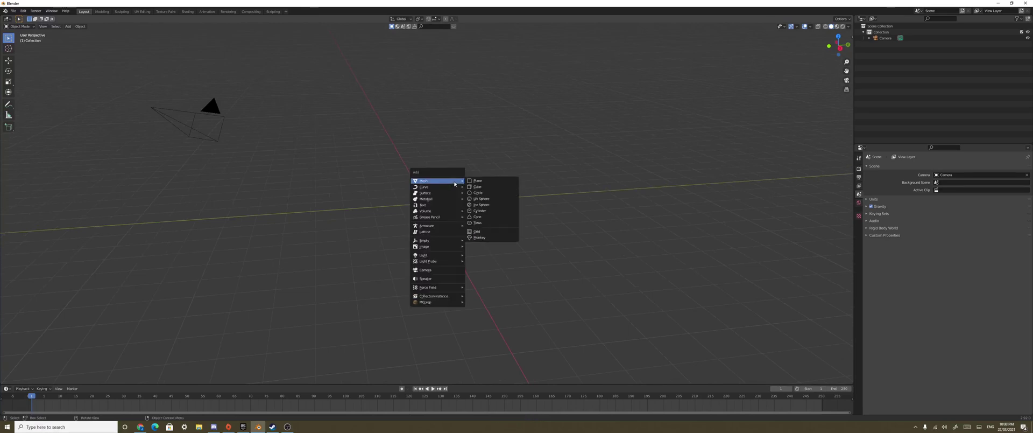
{"action": "left_click", "coordinate": [493, 205]}
{"action": "scroll", "coordinate": [462, 211], "scroll_direction": "up", "scroll_amount": 3}
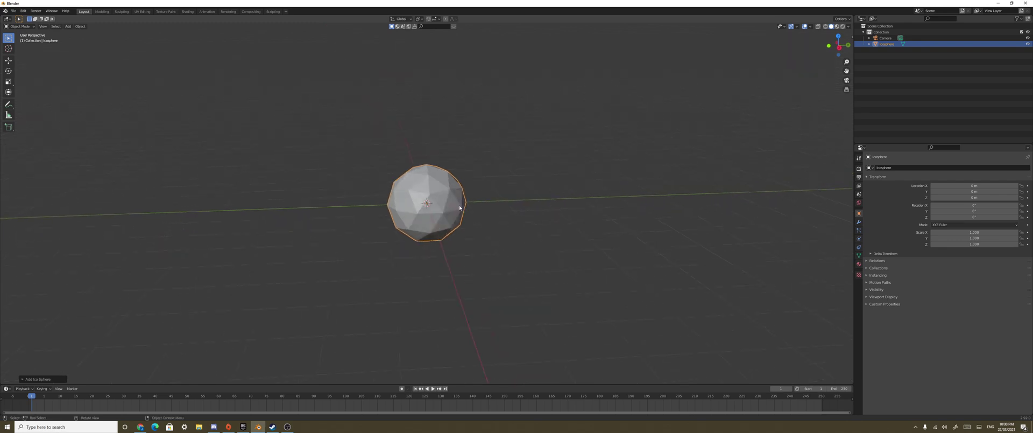
In Edit Mode, select the icosphere's lower vertices and scale them flat vertically.
{"action": "key", "text": "Tab"}
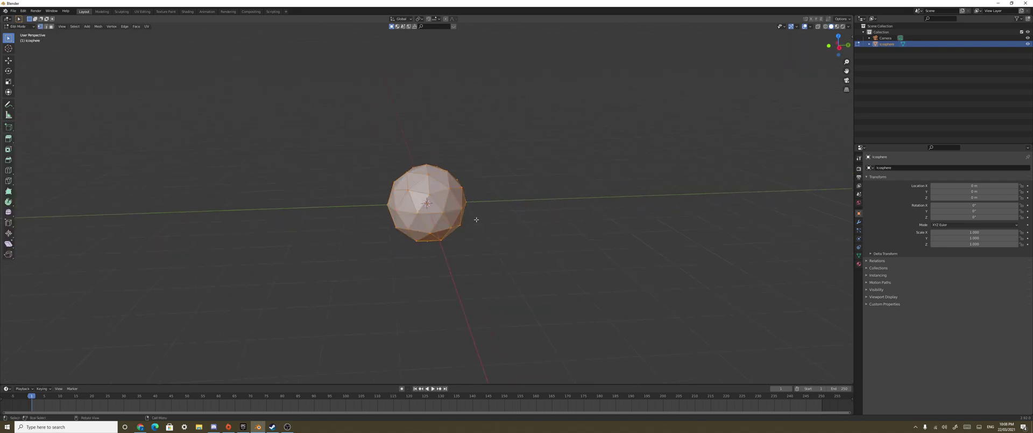
{"action": "middle_click_drag", "start_coordinate": [472, 216], "coordinate": [506, 179]}
{"action": "key", "text": "alt+a"}
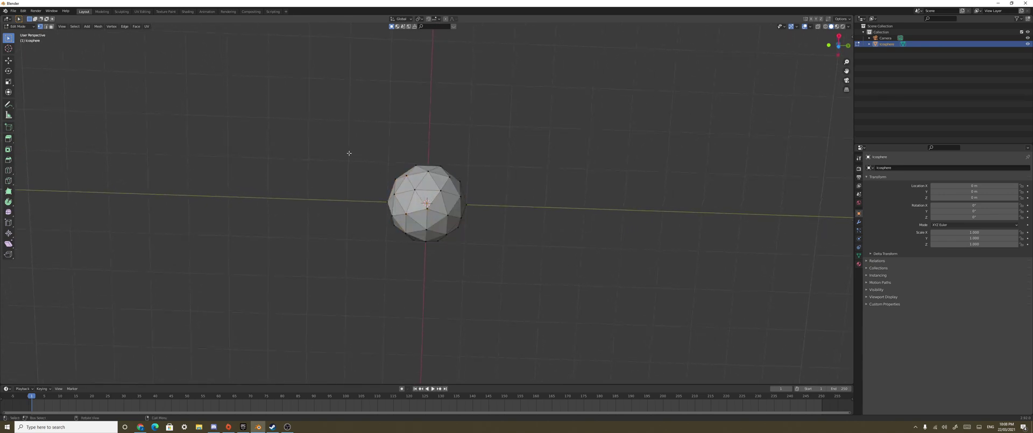
{"action": "left_click_drag", "start_coordinate": [349, 153], "coordinate": [538, 273]}
{"action": "middle_click_drag", "start_coordinate": [544, 224], "coordinate": [514, 247]}
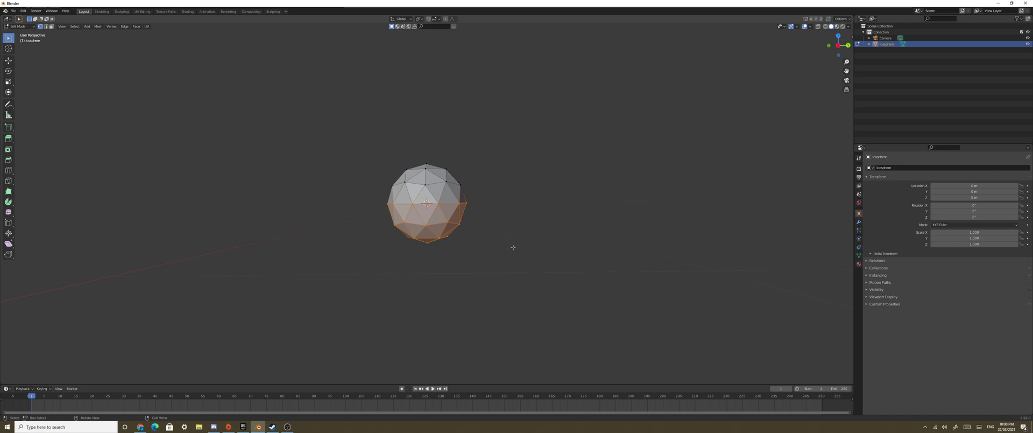
{"action": "left_click", "coordinate": [8, 81]}
{"action": "left_click_drag", "start_coordinate": [427, 196], "coordinate": [431, 211]}
Enable X-ray and box-select every vertex of the icosphere.
{"action": "left_click", "coordinate": [505, 214]}
{"action": "middle_click_drag", "start_coordinate": [505, 214], "coordinate": [484, 217]}
{"action": "scroll", "coordinate": [491, 219], "scroll_direction": "up", "scroll_amount": 2}
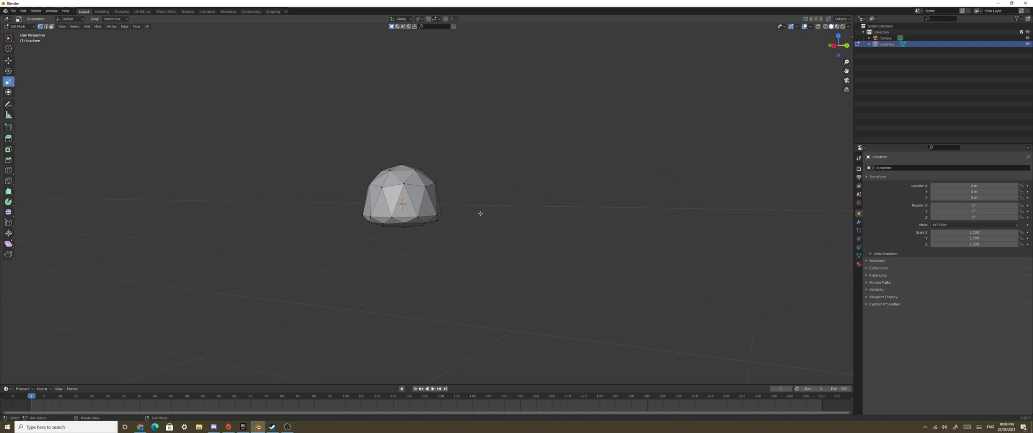
{"action": "left_click_drag", "start_coordinate": [487, 245], "coordinate": [315, 146]}
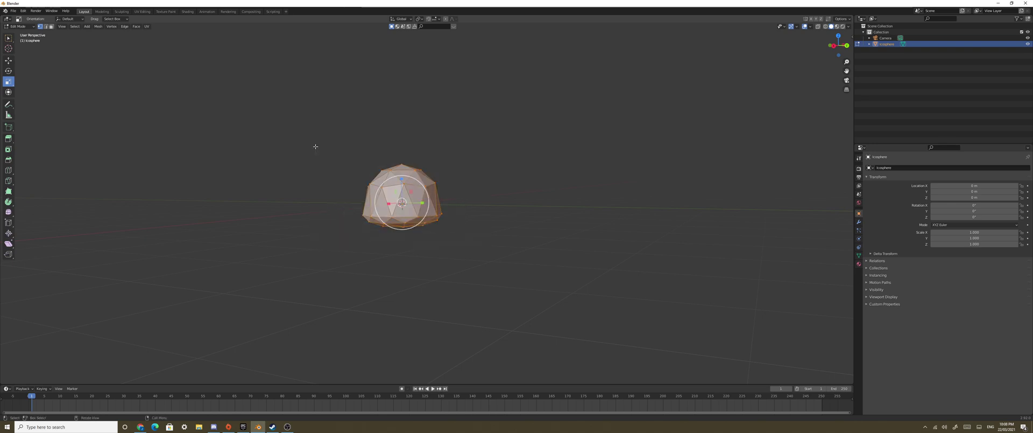
{"action": "left_click", "coordinate": [818, 27]}
{"action": "middle_click_drag", "start_coordinate": [473, 153], "coordinate": [492, 207]}
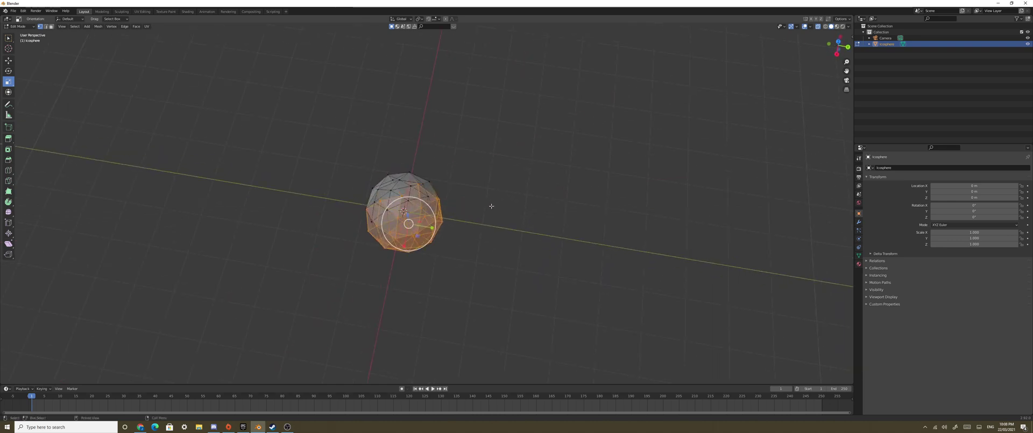
{"action": "left_click", "coordinate": [491, 208]}
{"action": "left_click_drag", "start_coordinate": [306, 149], "coordinate": [523, 290]}
{"action": "middle_click_drag", "start_coordinate": [523, 290], "coordinate": [524, 252]}
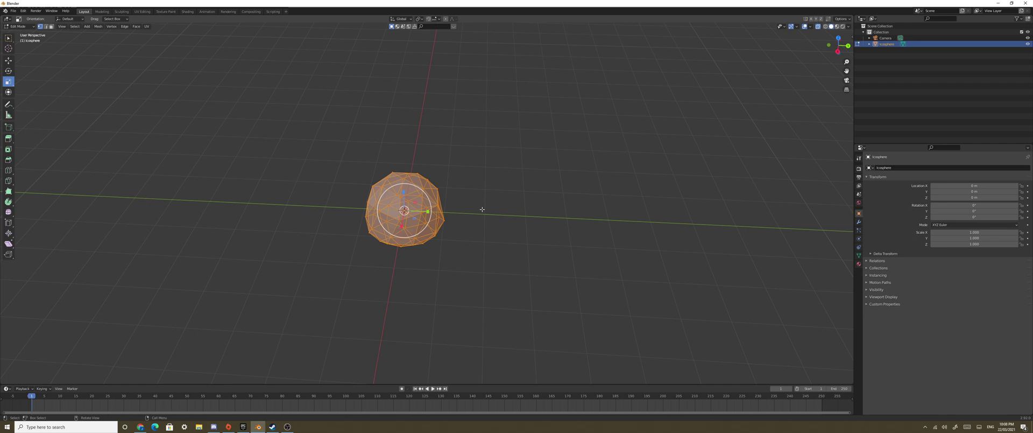
Move the duplicated icosphere to the right and shrink it.
{"action": "key", "text": "g"}
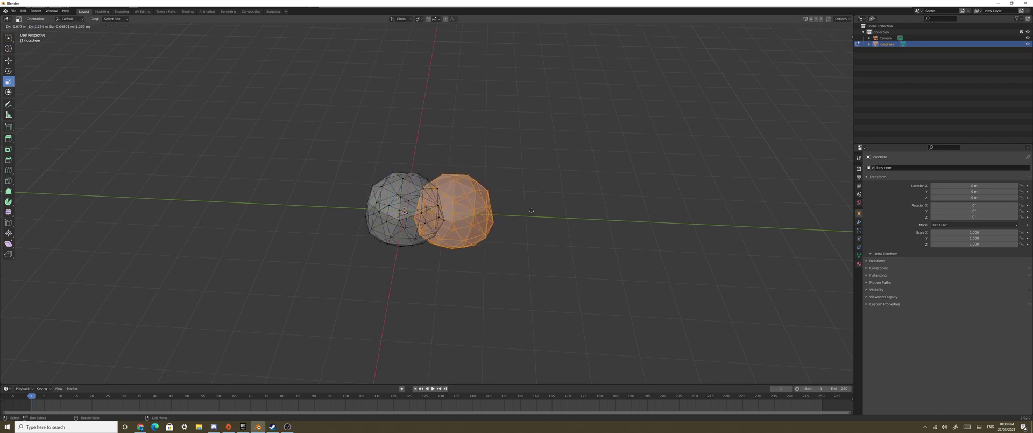
{"action": "left_click", "coordinate": [532, 211]}
{"action": "middle_click_drag", "start_coordinate": [531, 210], "coordinate": [530, 191]}
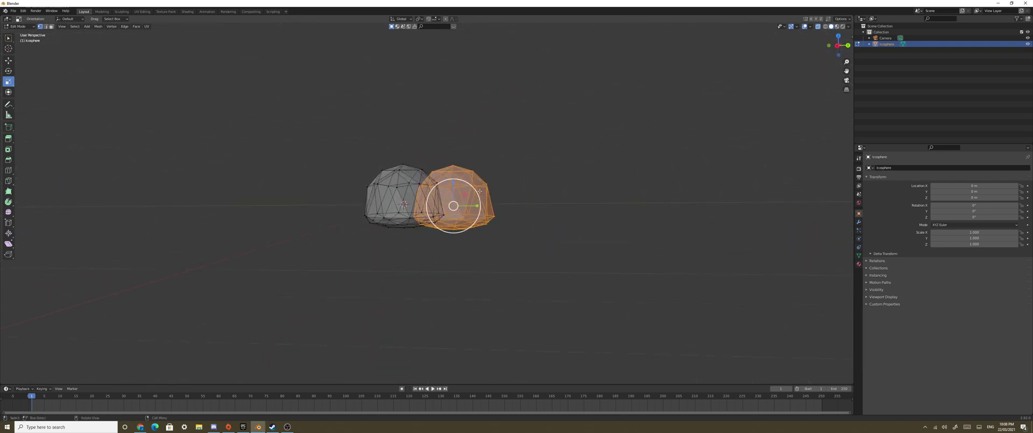
{"action": "left_click_drag", "start_coordinate": [476, 189], "coordinate": [464, 197]}
{"action": "left_click", "coordinate": [526, 198]}
{"action": "middle_click_drag", "start_coordinate": [526, 198], "coordinate": [527, 234]}
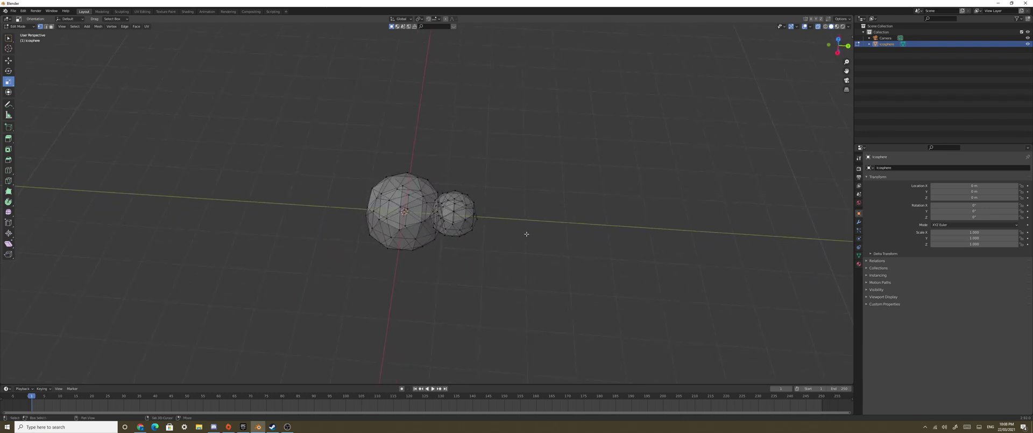
Add another icosphere and slide it to the right of the other two.
{"action": "key", "text": "shift+a"}
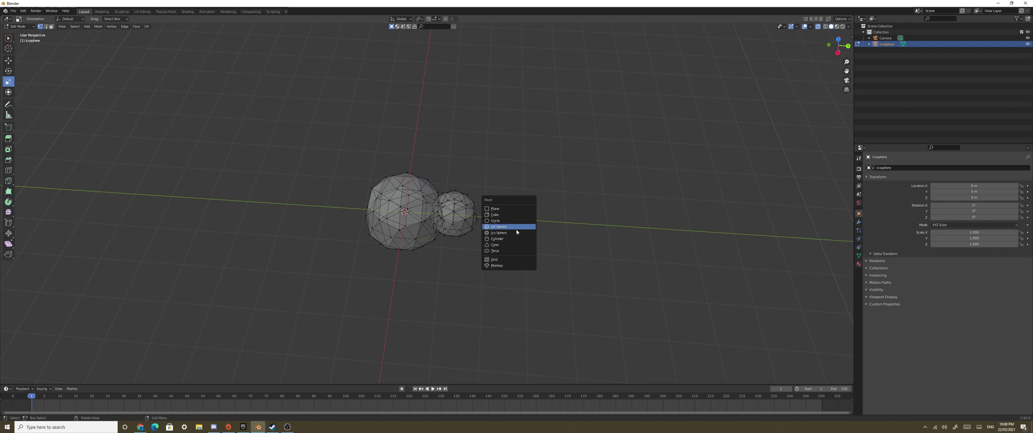
{"action": "left_click", "coordinate": [517, 234]}
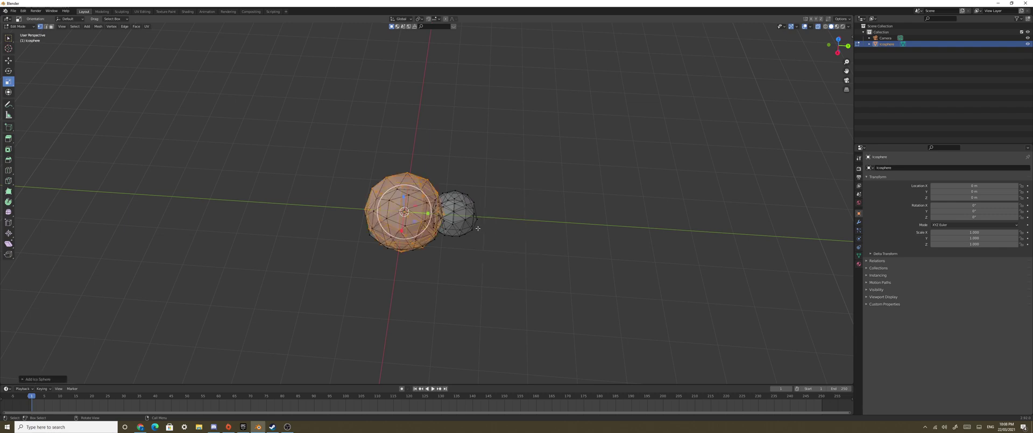
{"action": "key", "text": "shift+space"}
{"action": "key", "text": "g"}
{"action": "left_click_drag", "start_coordinate": [428, 214], "coordinate": [523, 213]}
{"action": "middle_click_drag", "start_coordinate": [525, 211], "coordinate": [560, 192]}
Scale the new icosphere down to about 0.58.
{"action": "key", "text": "shift+space"}
{"action": "key", "text": "s"}
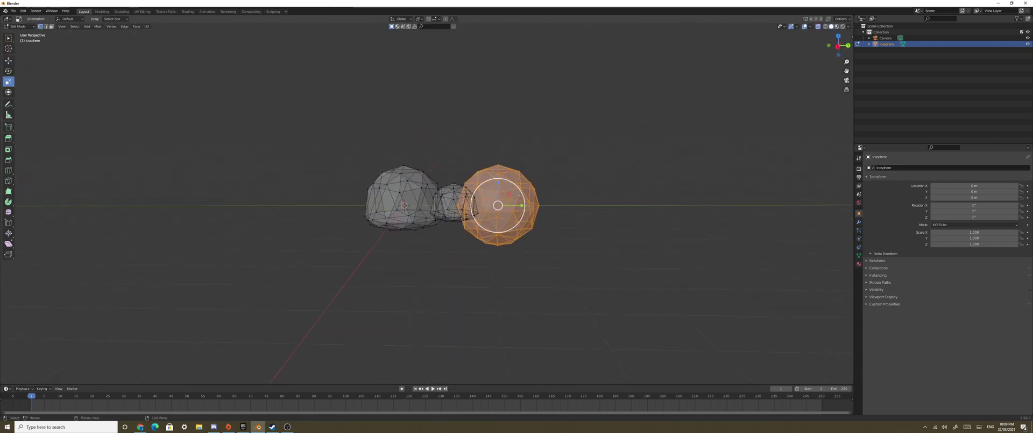
{"action": "left_click_drag", "start_coordinate": [522, 193], "coordinate": [510, 196]}
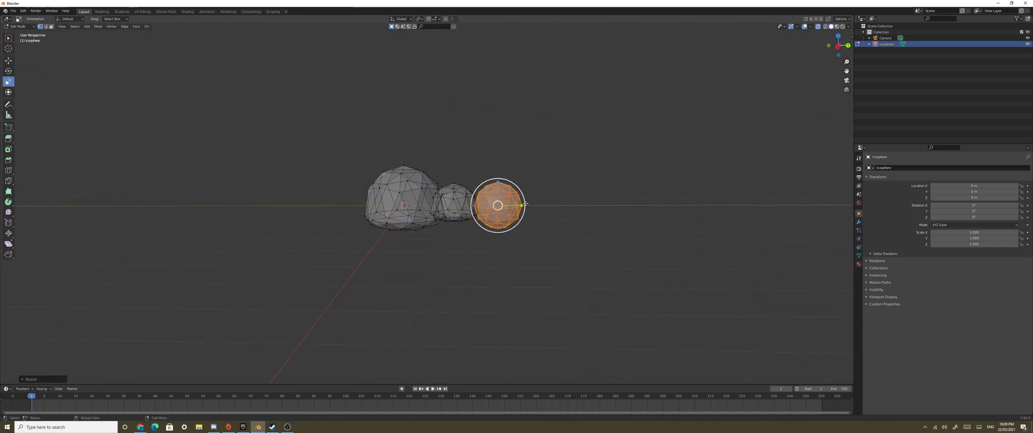
{"action": "key", "text": "shift+space"}
{"action": "key", "text": "g"}
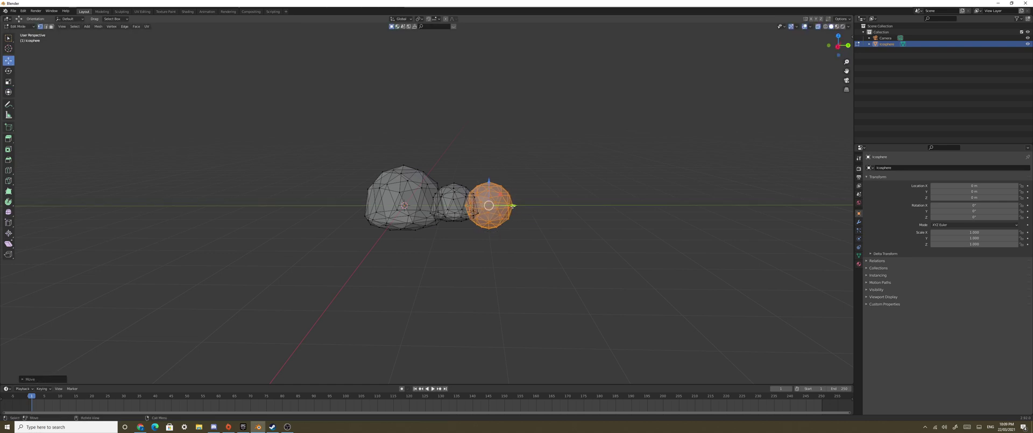
{"action": "left_click", "coordinate": [539, 209]}
{"action": "mouse_move", "coordinate": [540, 209]}
{"action": "middle_mouse_down"}
{"action": "mouse_move", "coordinate": [544, 232]}
{"action": "mouse_move", "coordinate": [542, 200]}
{"action": "mouse_move", "coordinate": [526, 205]}
{"action": "mouse_move", "coordinate": [539, 194]}
{"action": "mouse_move", "coordinate": [539, 215]}
{"action": "middle_mouse_up"}
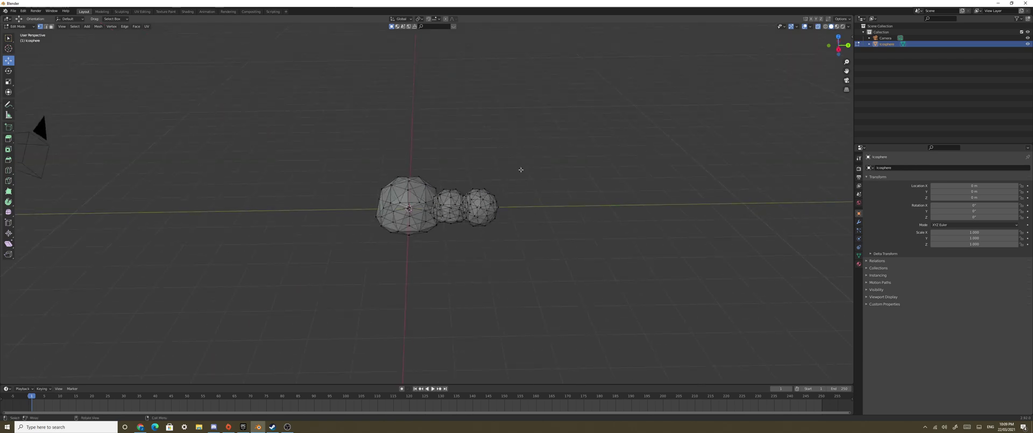
In Object Mode, smooth the sphere cluster with a level-1 Subdivision Surface modifier.
{"action": "key", "text": "Tab"}
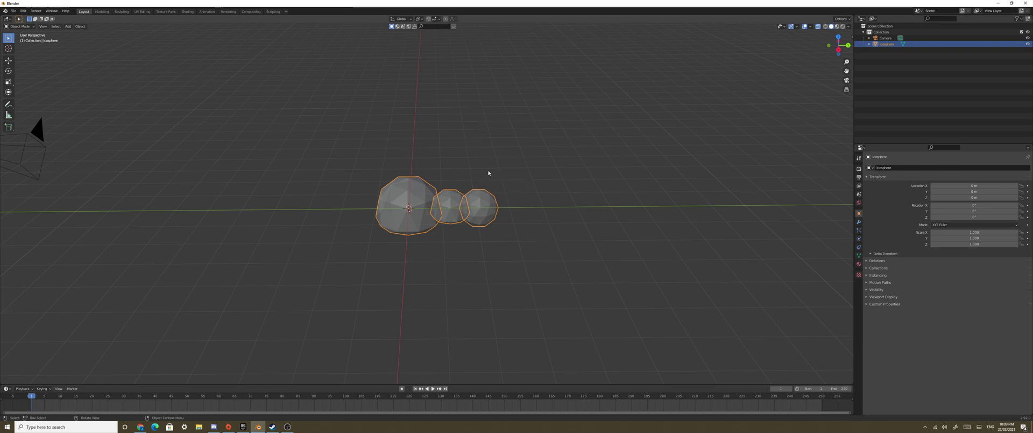
{"action": "middle_click_drag", "start_coordinate": [496, 189], "coordinate": [512, 175]}
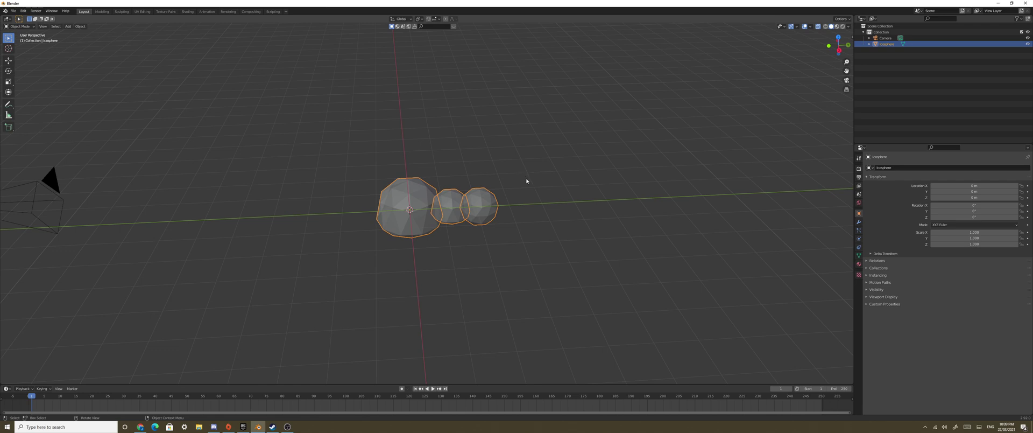
{"action": "left_click", "coordinate": [858, 222]}
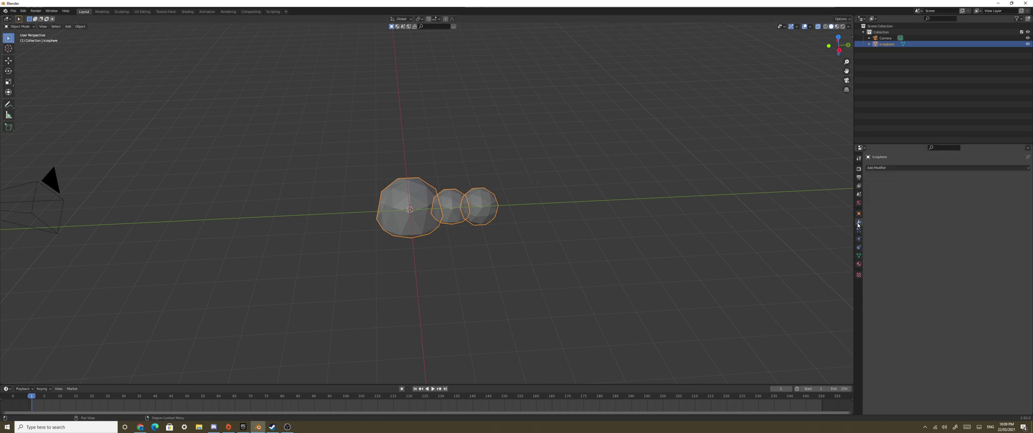
{"action": "key", "text": "ctrl+1"}
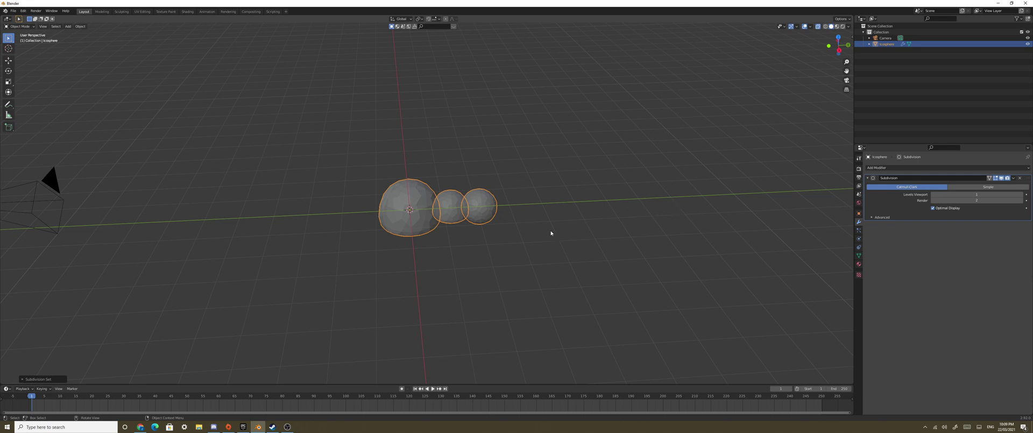
{"action": "key", "text": "ctrl+z"}
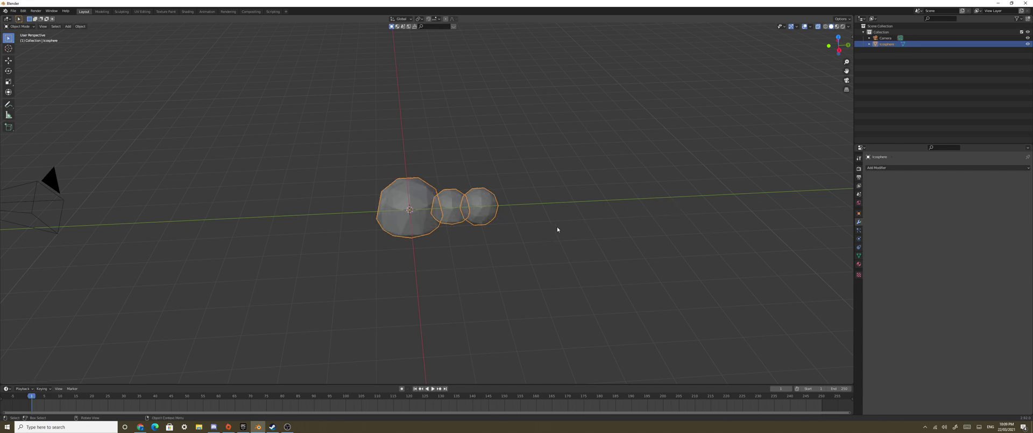
{"action": "key", "text": "ctrl+2"}
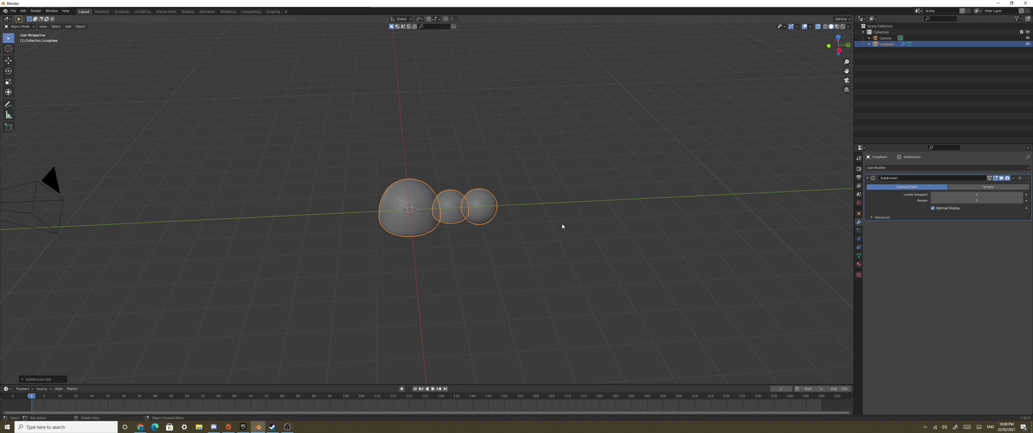
{"action": "key", "text": "ctrl+z"}
{"action": "key", "text": "ctrl+1"}
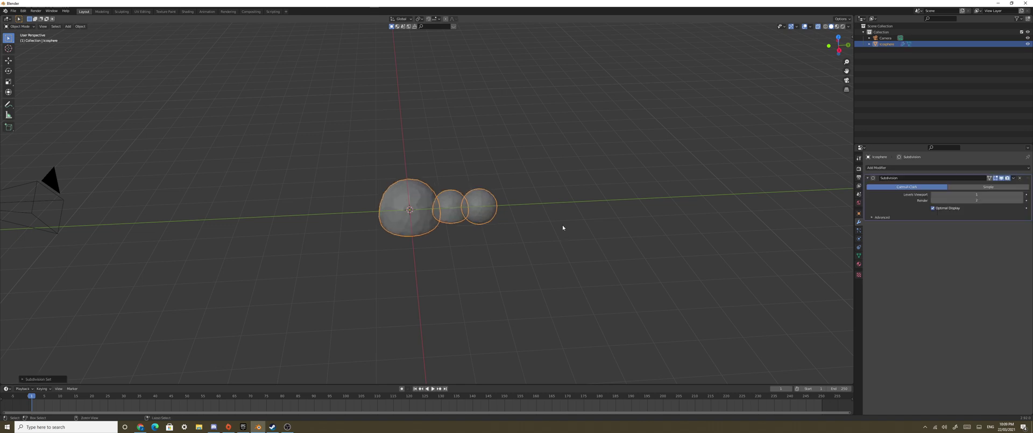
{"action": "middle_click_drag", "start_coordinate": [574, 219], "coordinate": [595, 210]}
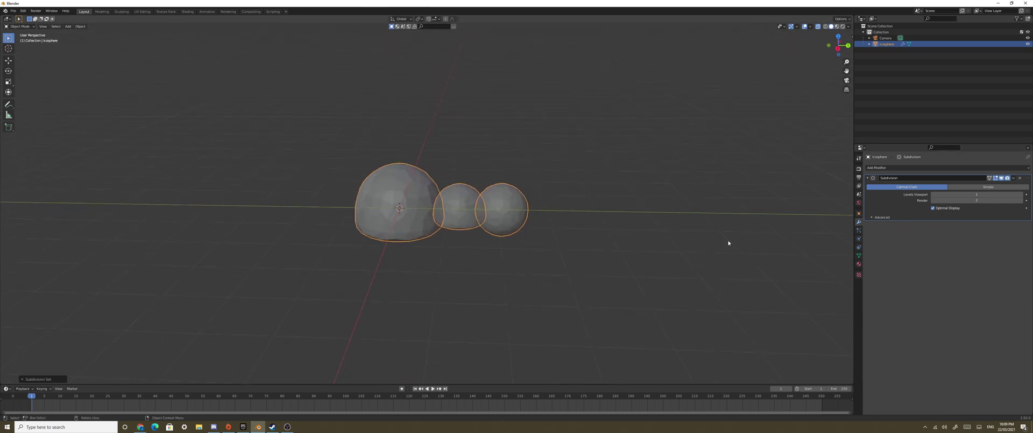
Add an empty Volume object to the scene.
{"action": "middle_click_drag", "start_coordinate": [571, 236], "coordinate": [577, 235]}
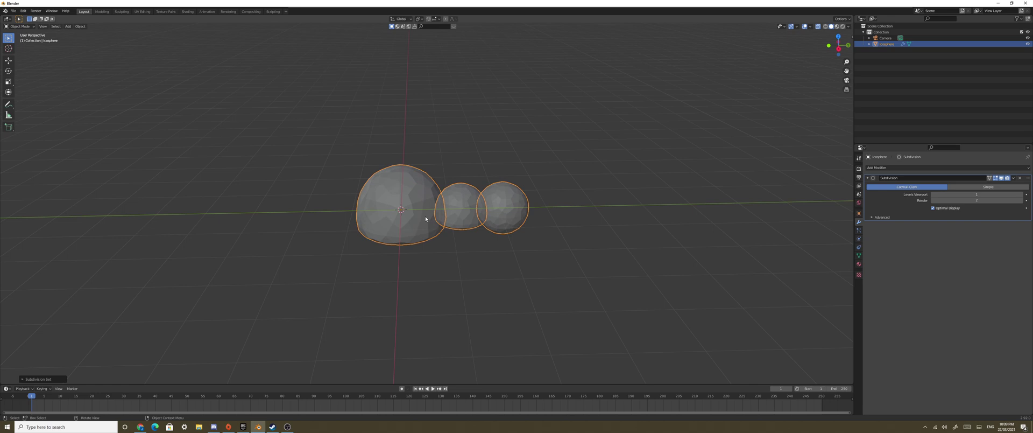
{"action": "key", "text": "shift+a"}
{"action": "mouse_move", "coordinate": [427, 221]}
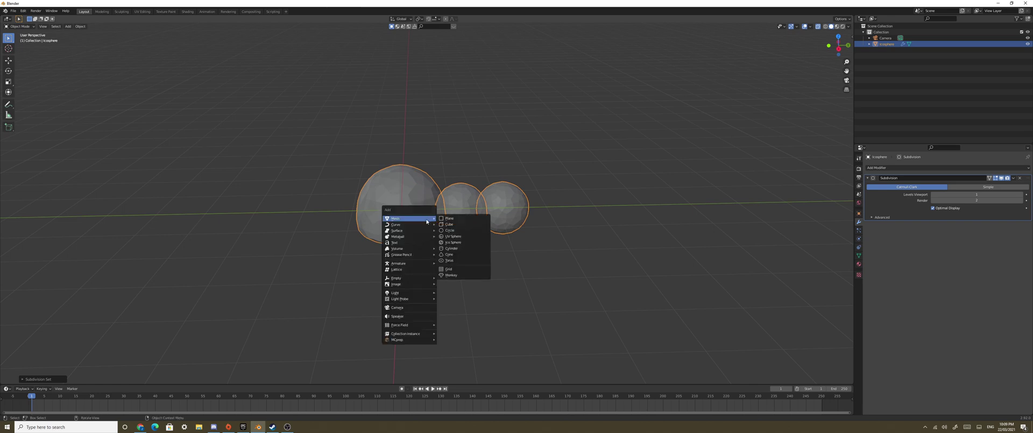
{"action": "mouse_move", "coordinate": [420, 251]}
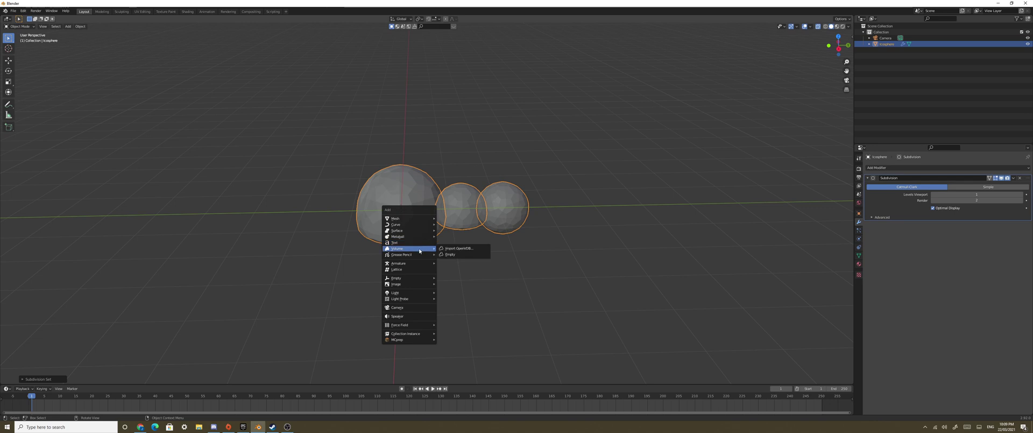
{"action": "left_click", "coordinate": [468, 253]}
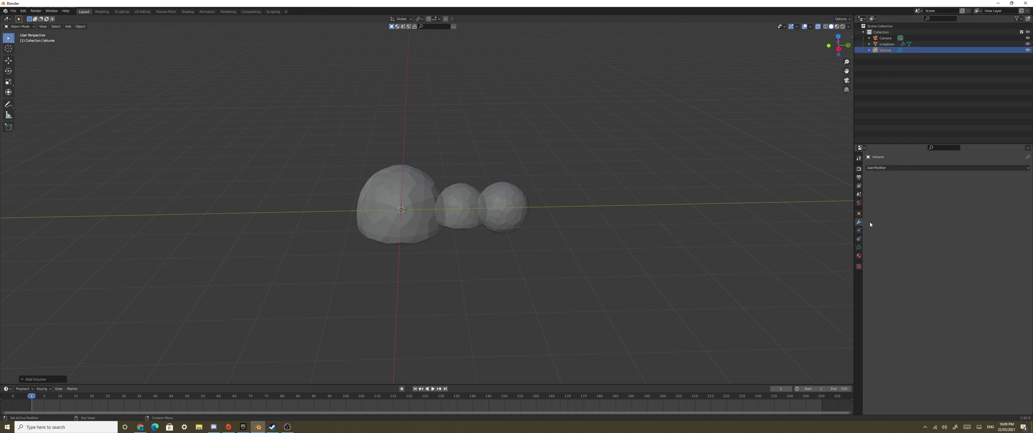
Give the volume a Mesh to Volume modifier.
{"action": "left_click", "coordinate": [894, 167]}
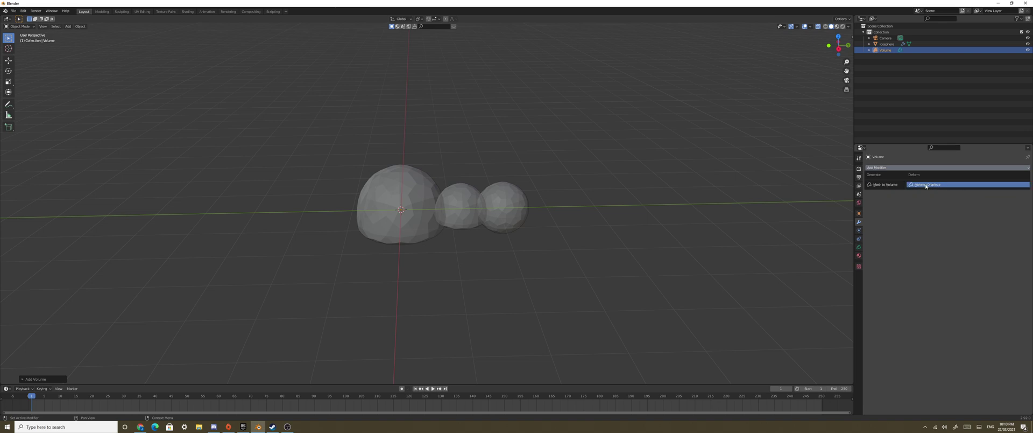
{"action": "left_click", "coordinate": [883, 185]}
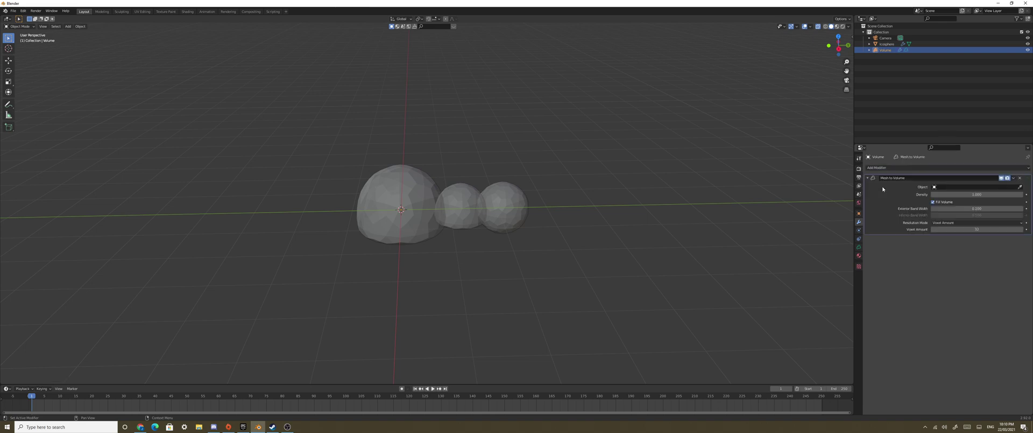
{"action": "left_click", "coordinate": [907, 168]}
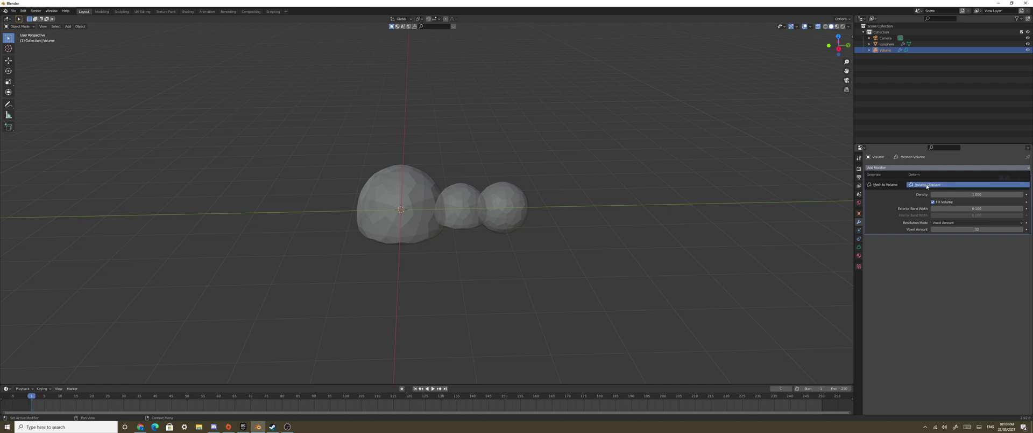
Add a Volume Displace modifier and set the Icosphere as Mesh to Volume's source object.
{"action": "left_click", "coordinate": [927, 185]}
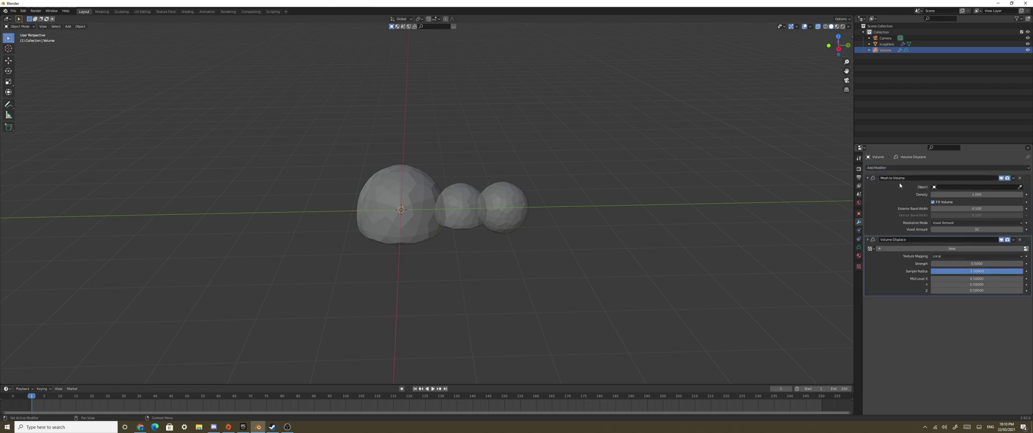
{"action": "left_click", "coordinate": [1020, 187]}
{"action": "left_click", "coordinate": [460, 201]}
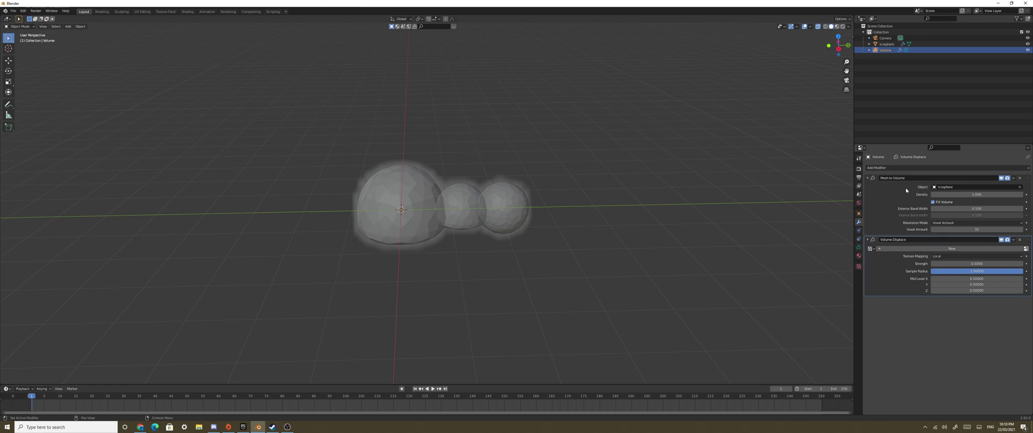
Create a new displacement texture and bring up its texture type choices.
{"action": "left_click", "coordinate": [890, 248]}
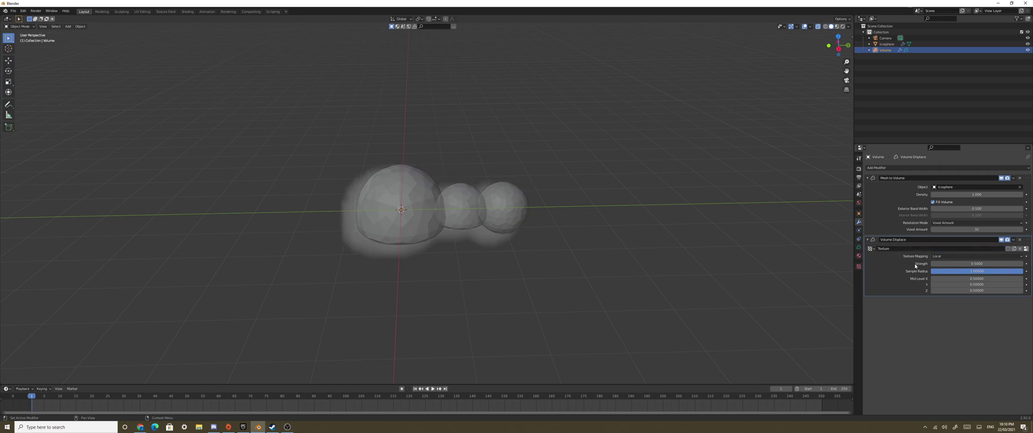
{"action": "left_click", "coordinate": [859, 266]}
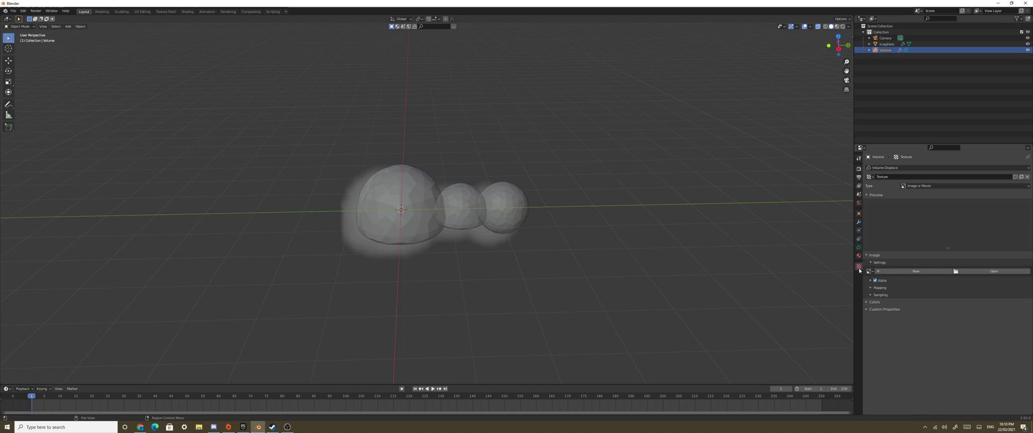
{"action": "left_click", "coordinate": [941, 186]}
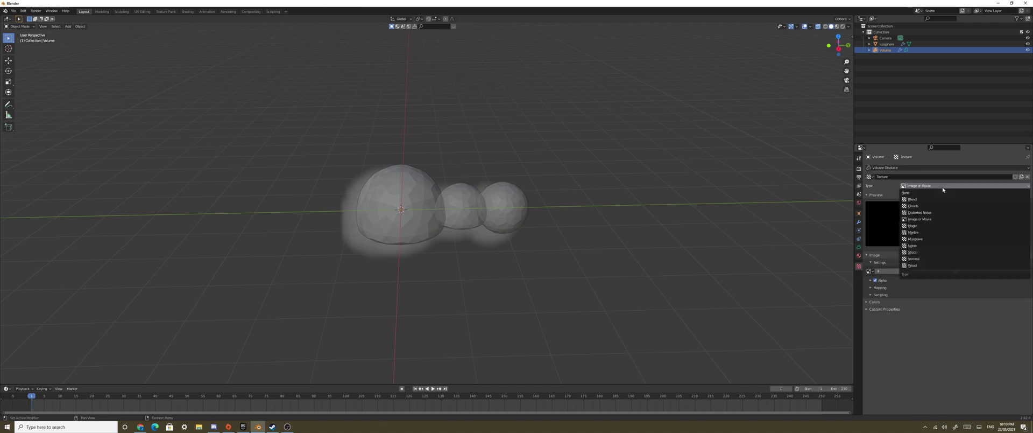
Set the texture type to Clouds and hide the Icosphere in the Outliner.
{"action": "left_click", "coordinate": [920, 205]}
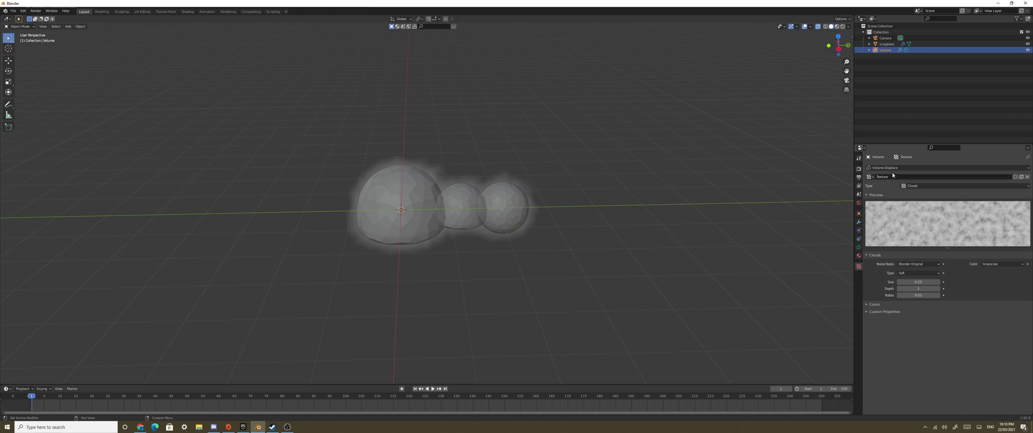
{"action": "left_click", "coordinate": [412, 205]}
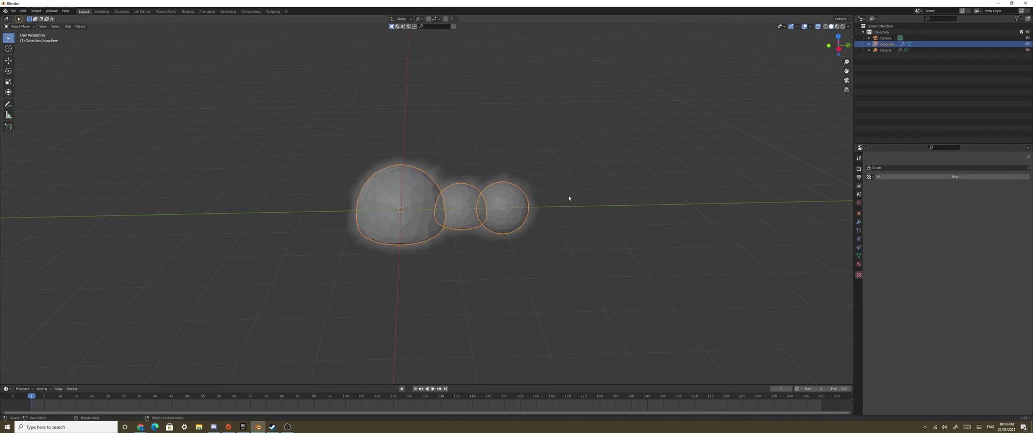
{"action": "left_click", "coordinate": [1028, 45]}
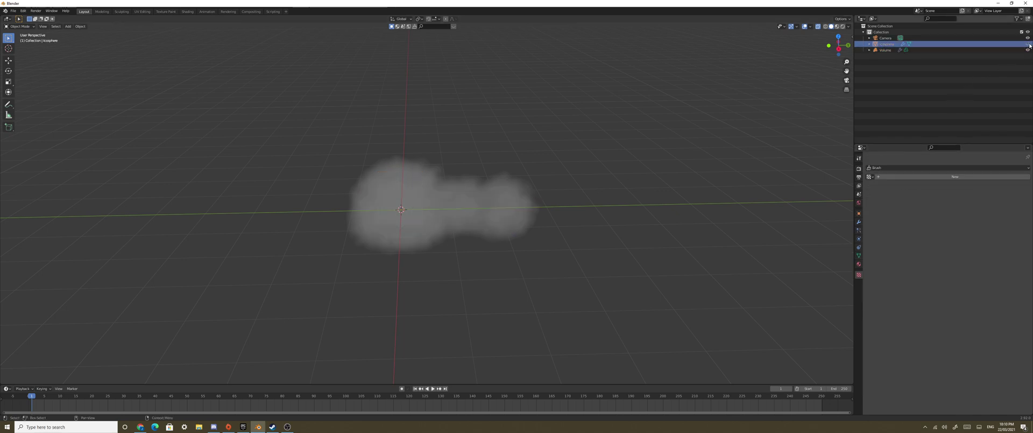
{"action": "left_click", "coordinate": [1021, 19]}
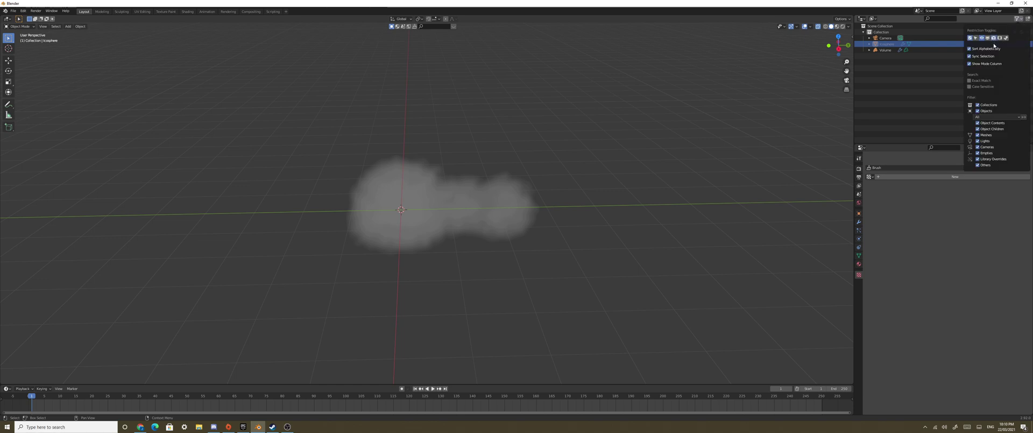
{"action": "left_click", "coordinate": [931, 70]}
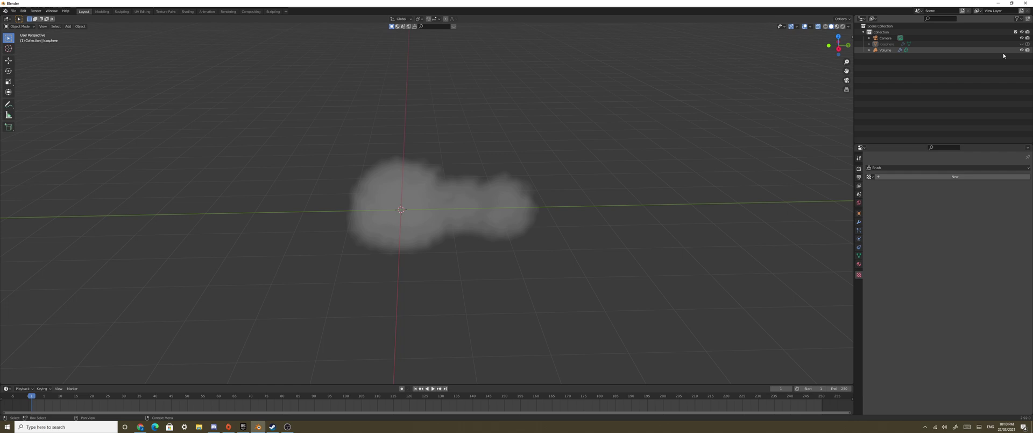
Select the Volume object again.
{"action": "scroll", "coordinate": [460, 211], "scroll_direction": "up", "scroll_amount": 1}
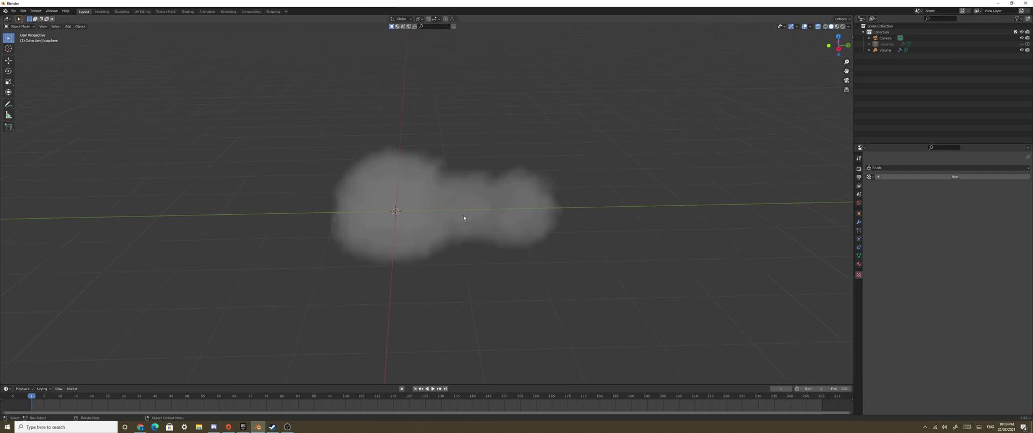
{"action": "scroll", "coordinate": [464, 218], "scroll_direction": "up", "scroll_amount": 2}
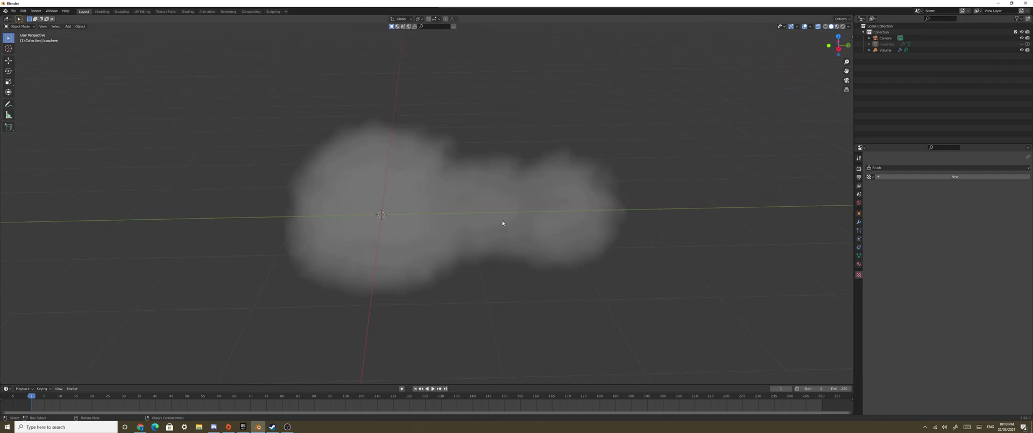
{"action": "left_click", "coordinate": [553, 219]}
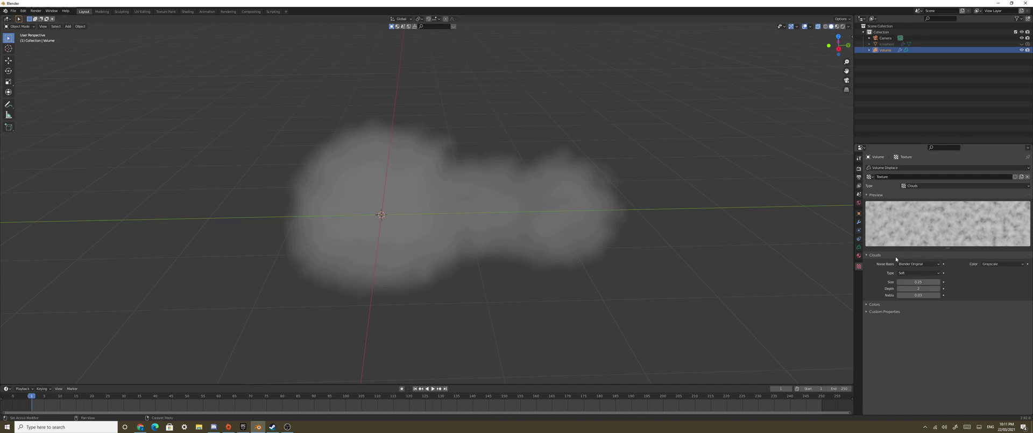
Set the Clouds noise to Hard and raise its size to about 0.42.
{"action": "left_click", "coordinate": [914, 273]}
{"action": "left_click", "coordinate": [919, 286]}
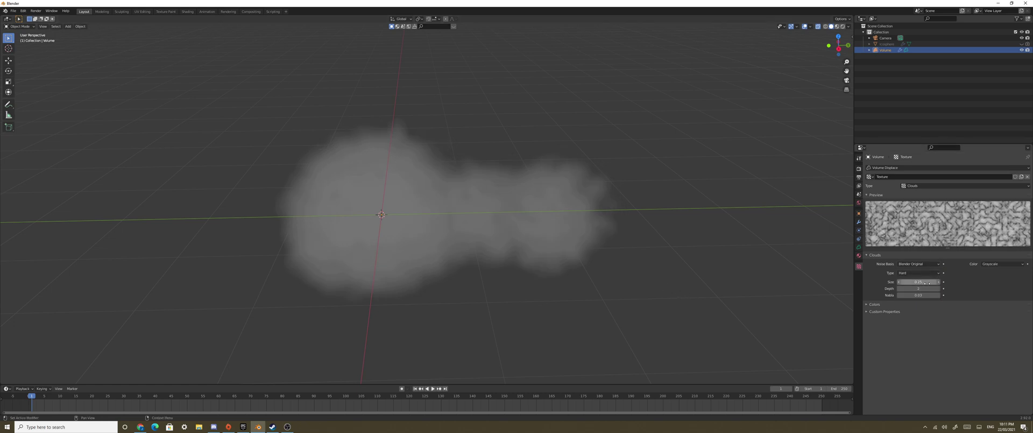
{"action": "left_click_drag", "start_coordinate": [919, 282], "coordinate": [1032, 282]}
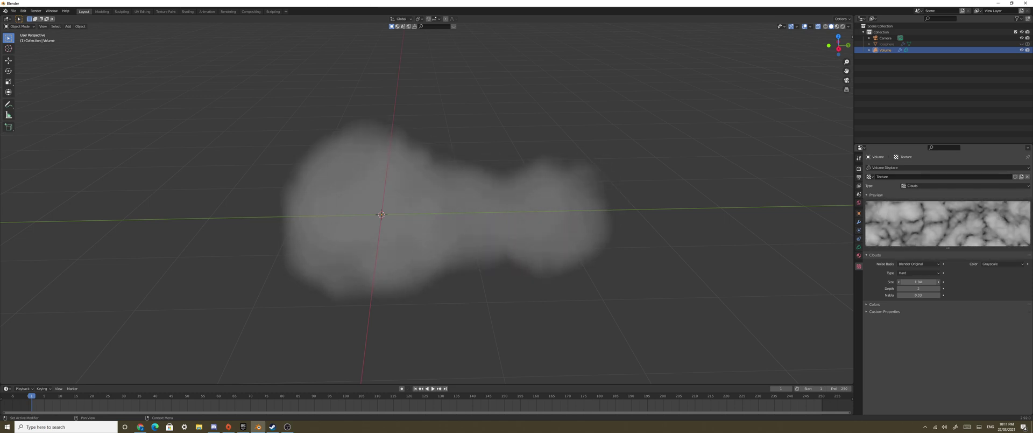
{"action": "left_click_drag", "start_coordinate": [921, 282], "coordinate": [920, 281]}
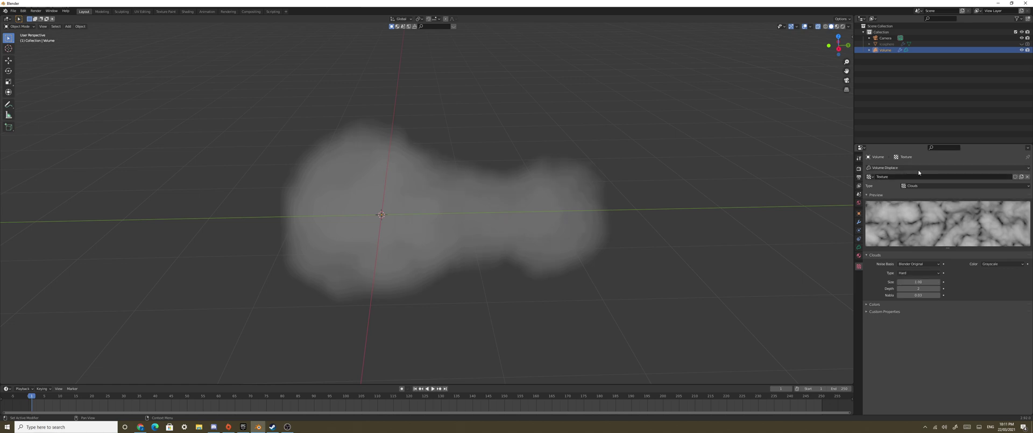
Set the Mesh to Volume density to 5.
{"action": "left_click", "coordinate": [858, 222]}
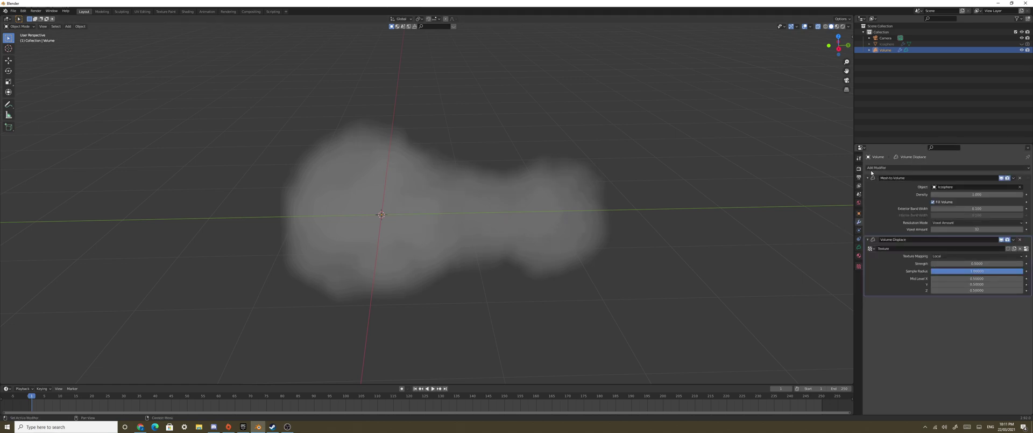
{"action": "left_click", "coordinate": [973, 194]}
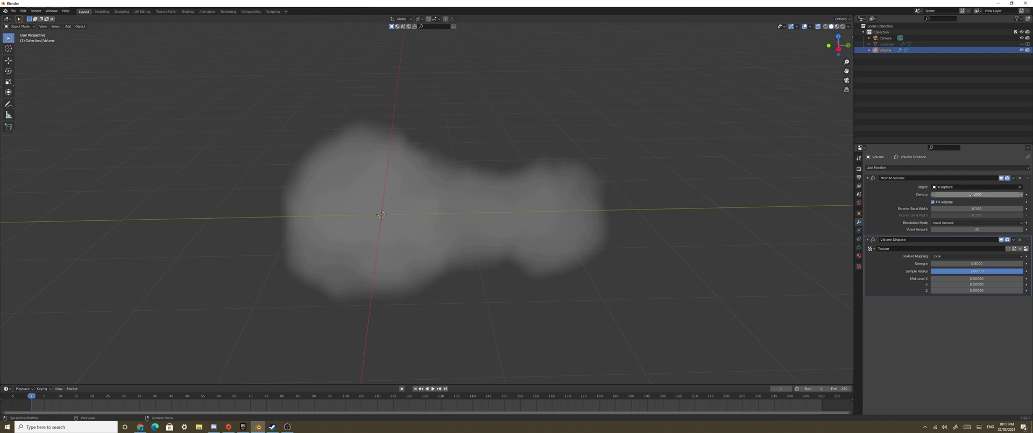
{"action": "type", "text": "5"}
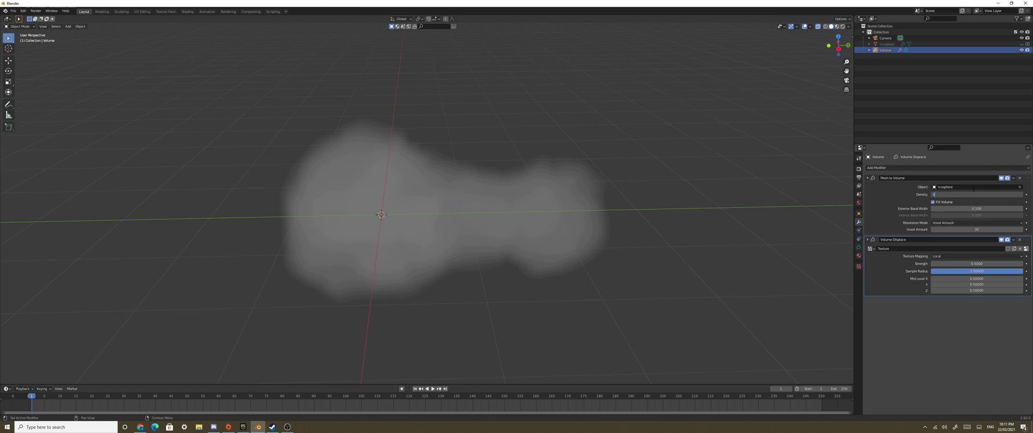
{"action": "key", "text": "Return"}
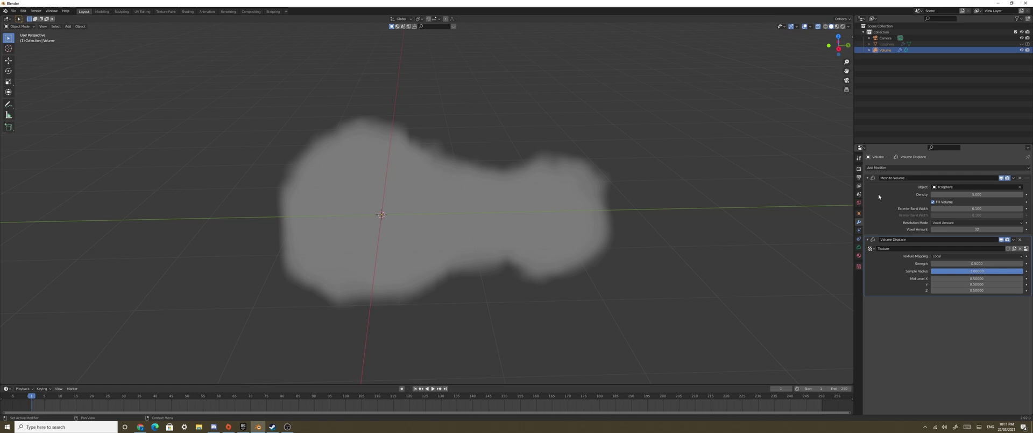
Set the Volume Displace strength to 1.
{"action": "left_click", "coordinate": [947, 263]}
{"action": "key", "text": "BackSpace"}
{"action": "key", "text": "BackSpace"}
{"action": "key", "text": "BackSpace"}
{"action": "type", "text": "1"}
{"action": "key", "text": "Return"}
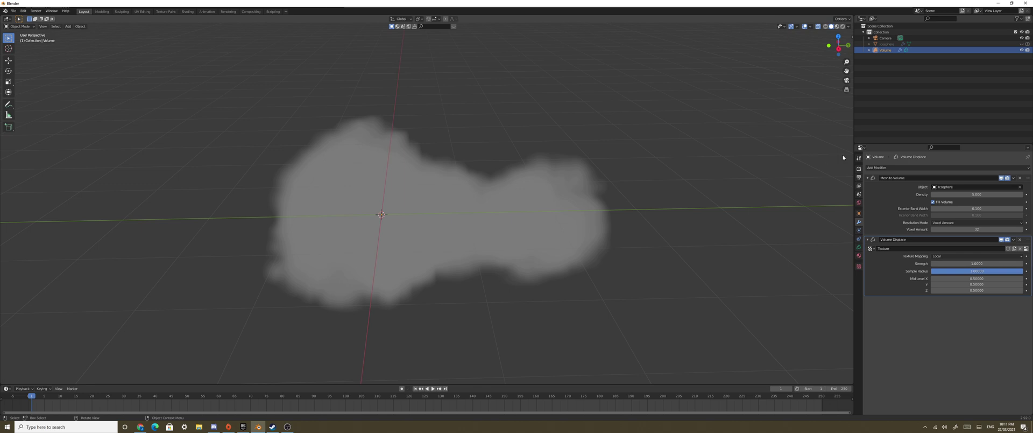
In Render Properties, expand Volumetrics and switch the engine to Cycles, then back to Eevee.
{"action": "left_click", "coordinate": [859, 169]}
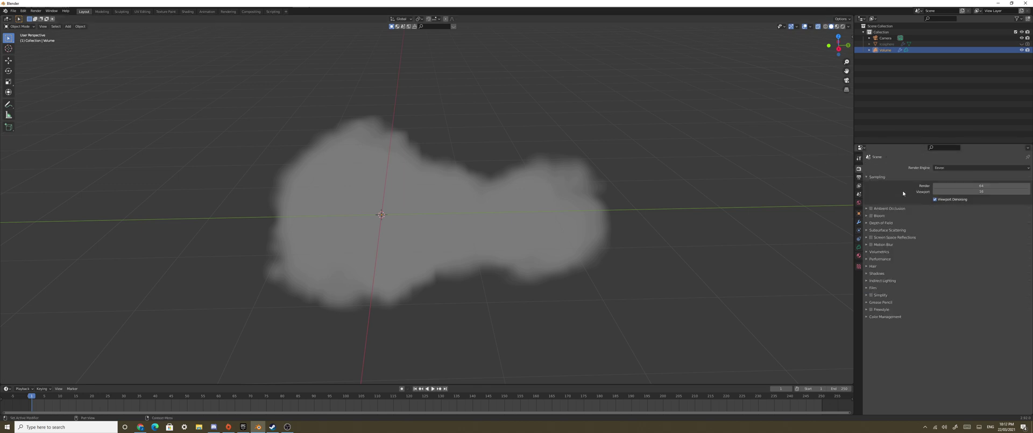
{"action": "left_click", "coordinate": [868, 252]}
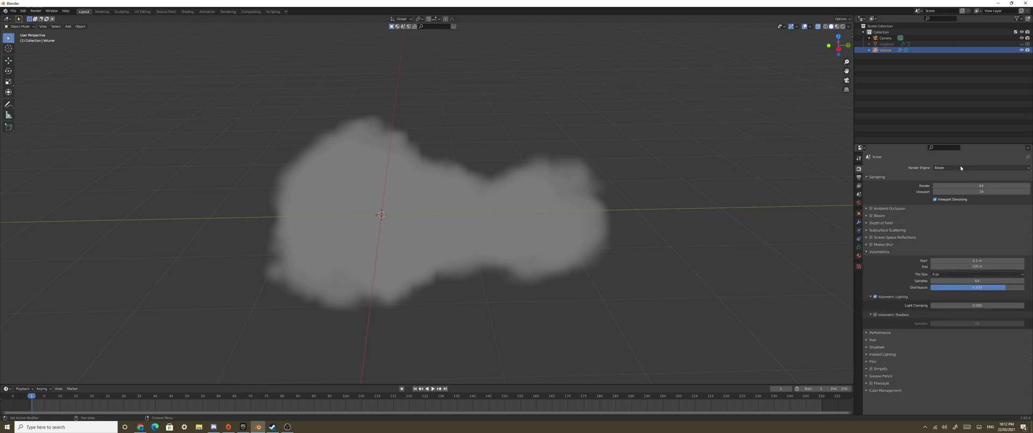
{"action": "left_click", "coordinate": [961, 169]}
{"action": "left_click", "coordinate": [943, 189]}
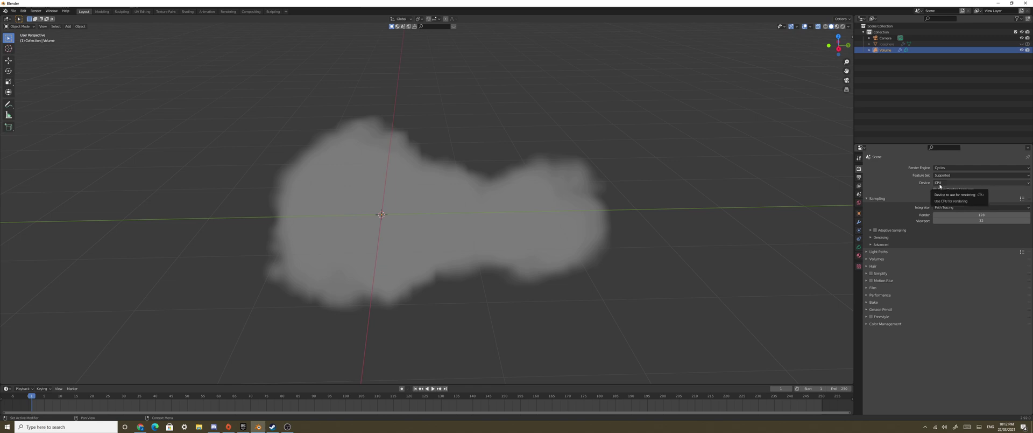
{"action": "left_click", "coordinate": [950, 169]}
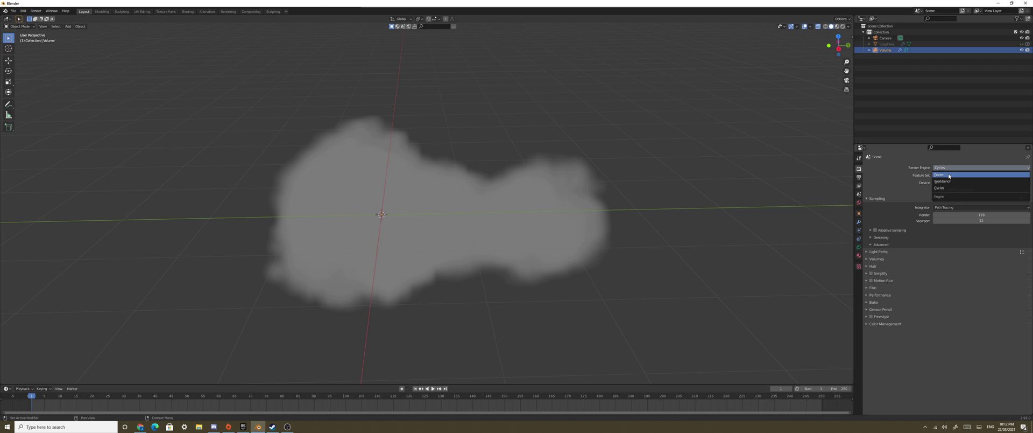
{"action": "left_click", "coordinate": [948, 175]}
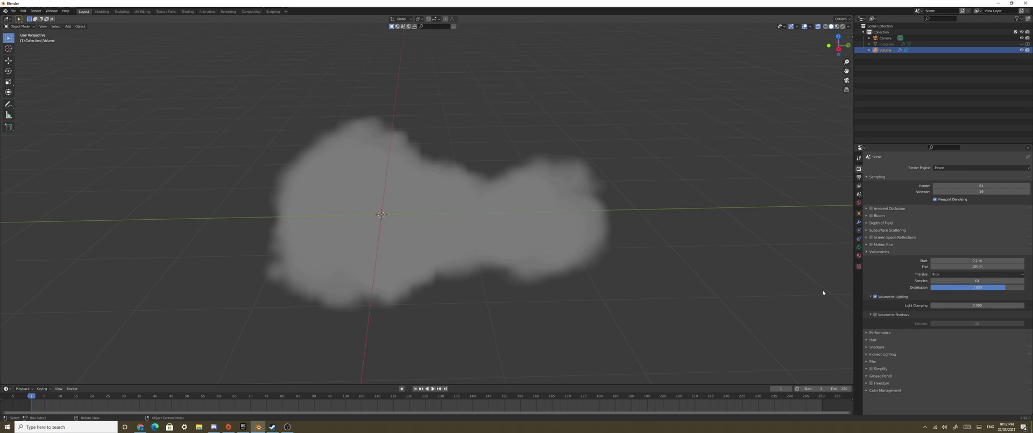
Set the volumetric Tile Size to 4 px and the volumetric Samples to 256.
{"action": "left_click", "coordinate": [956, 275]}
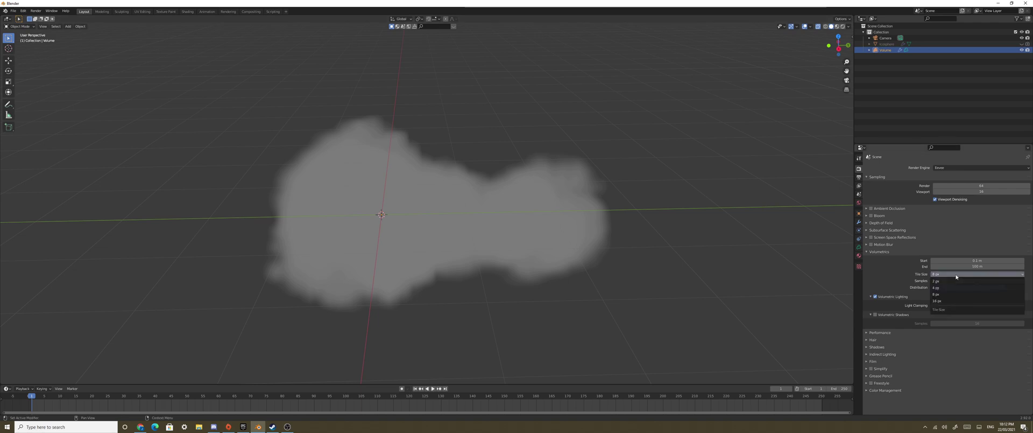
{"action": "left_click", "coordinate": [950, 288]}
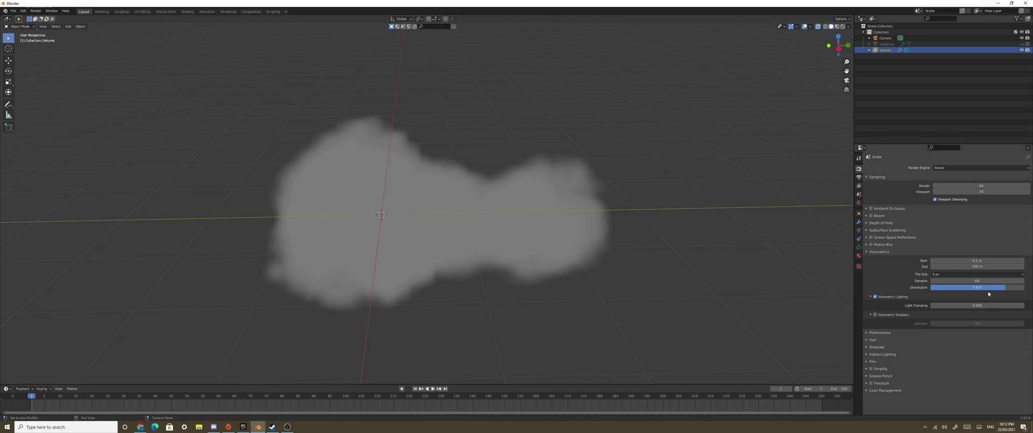
{"action": "left_click", "coordinate": [977, 280]}
{"action": "type", "text": "25"}
{"action": "key", "text": "Return"}
Enable Volumetric Shadows with its shadow Samples at 128.
{"action": "left_click", "coordinate": [875, 314]}
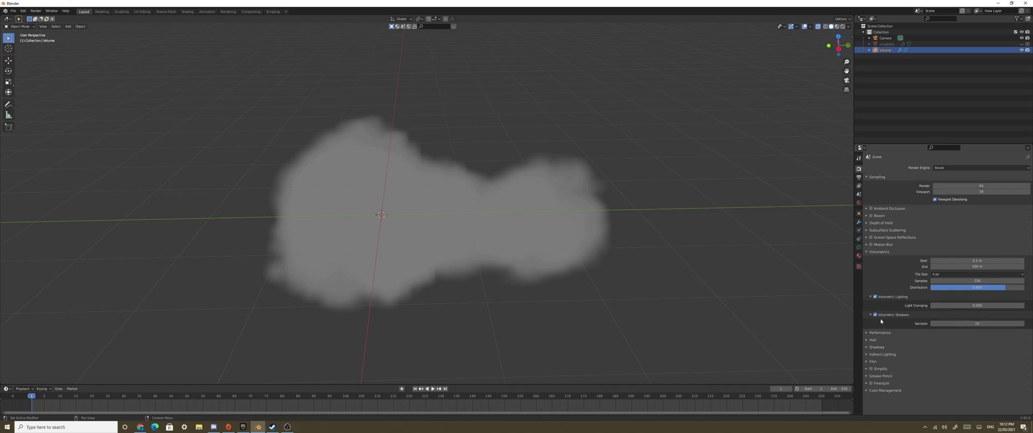
{"action": "left_click", "coordinate": [983, 323]}
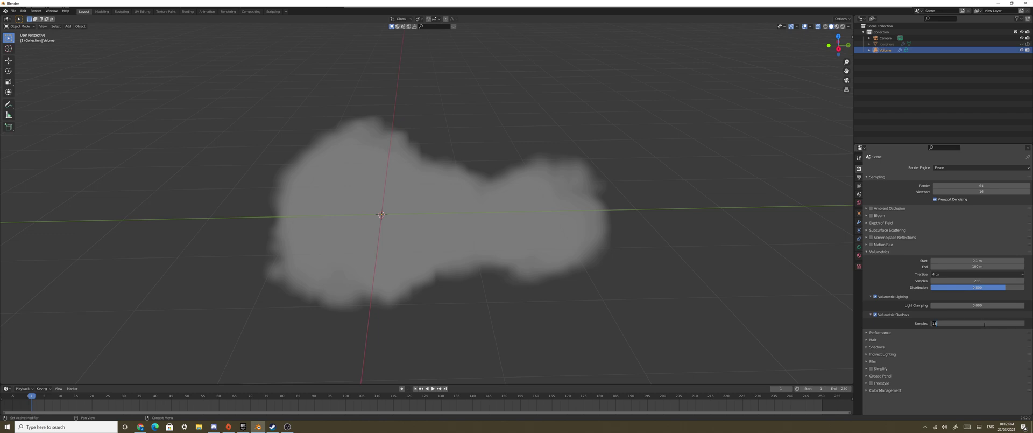
{"action": "type", "text": "2"}
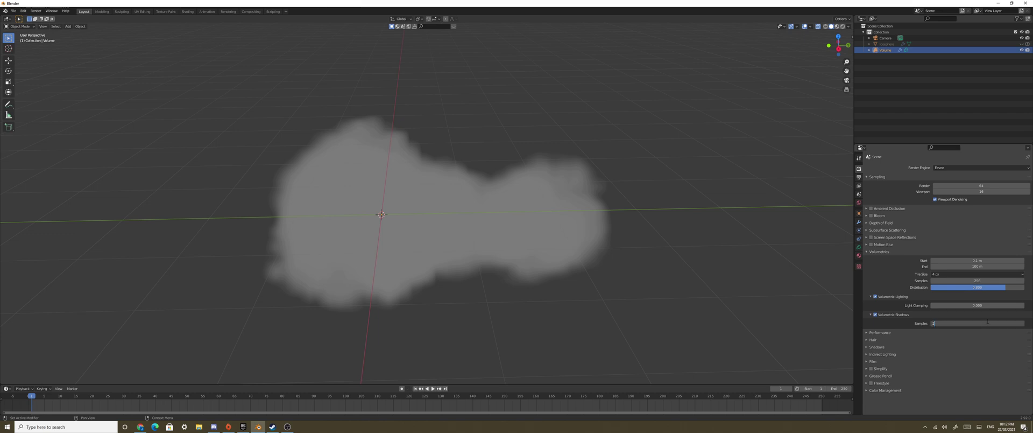
{"action": "type", "text": "56"}
{"action": "key", "text": "Return"}
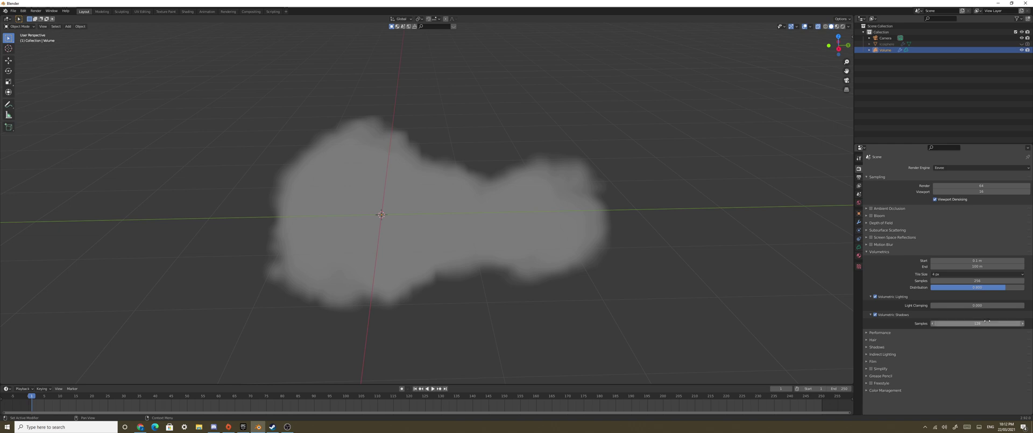
{"action": "left_click", "coordinate": [986, 321]}
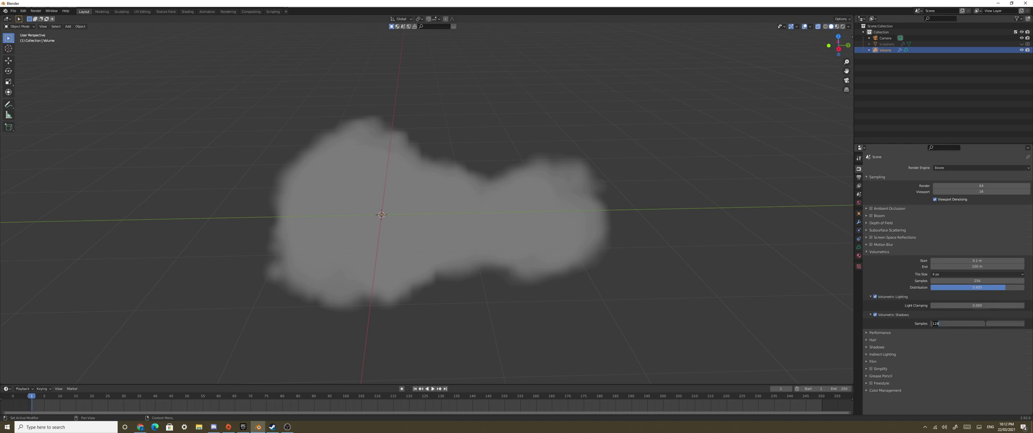
{"action": "key", "text": "Return"}
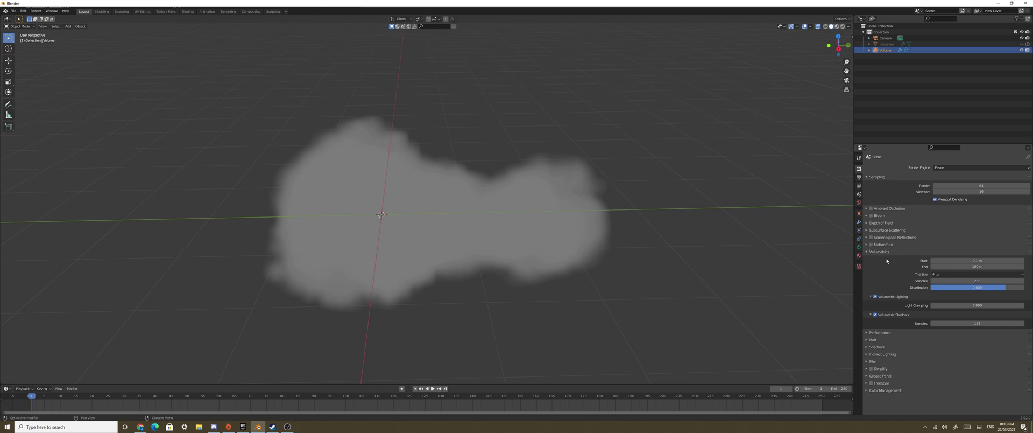
Add an Area light to the scene from the Light menu.
{"action": "middle_click_drag", "start_coordinate": [633, 231], "coordinate": [477, 223]}
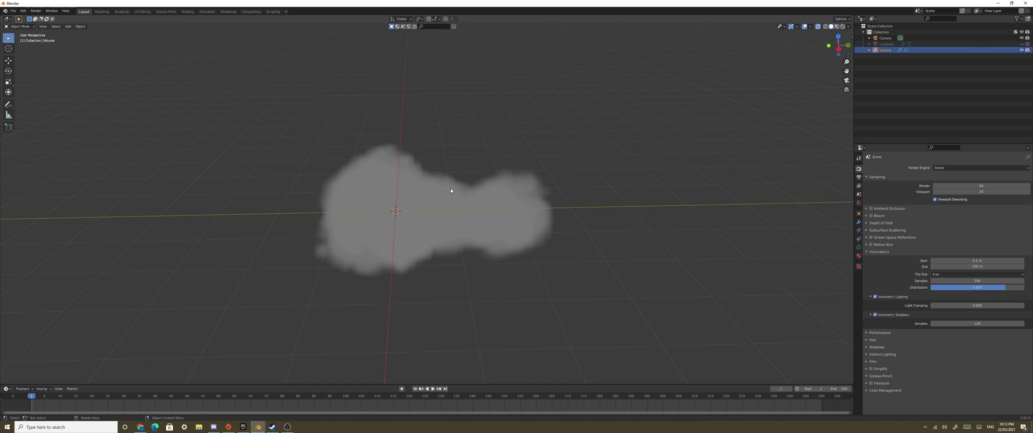
{"action": "middle_click_drag", "start_coordinate": [451, 190], "coordinate": [454, 188]}
{"action": "key", "text": "shift+a"}
{"action": "mouse_move", "coordinate": [448, 193]}
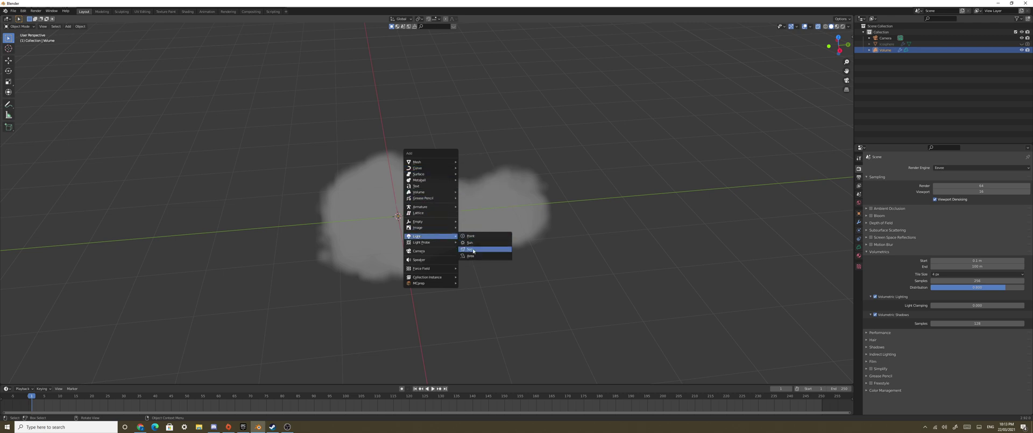
{"action": "left_click", "coordinate": [480, 251]}
Move the area light up along Z until it sits well above the cloud.
{"action": "middle_click_drag", "start_coordinate": [471, 252], "coordinate": [439, 211]}
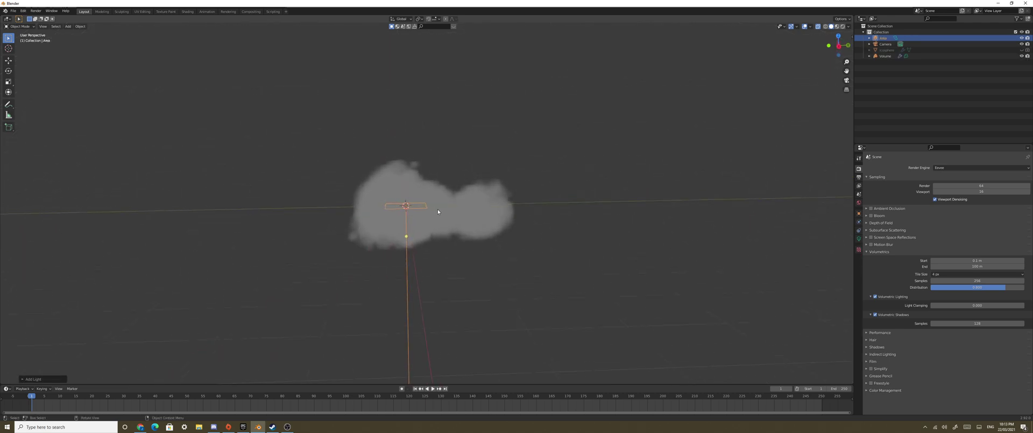
{"action": "key", "text": "shift+space"}
{"action": "key", "text": "g"}
{"action": "left_click_drag", "start_coordinate": [400, 191], "coordinate": [397, 88]}
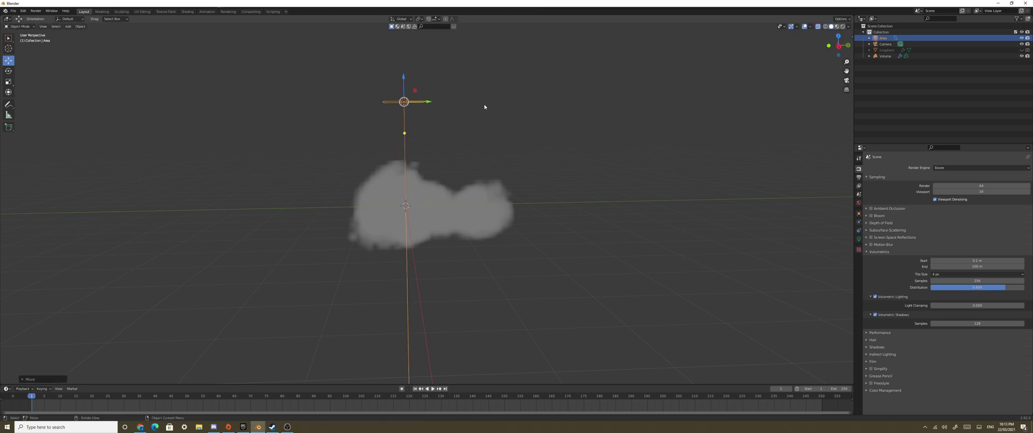
{"action": "middle_click_drag", "start_coordinate": [485, 106], "coordinate": [447, 146]}
{"action": "left_click_drag", "start_coordinate": [410, 126], "coordinate": [411, 79]}
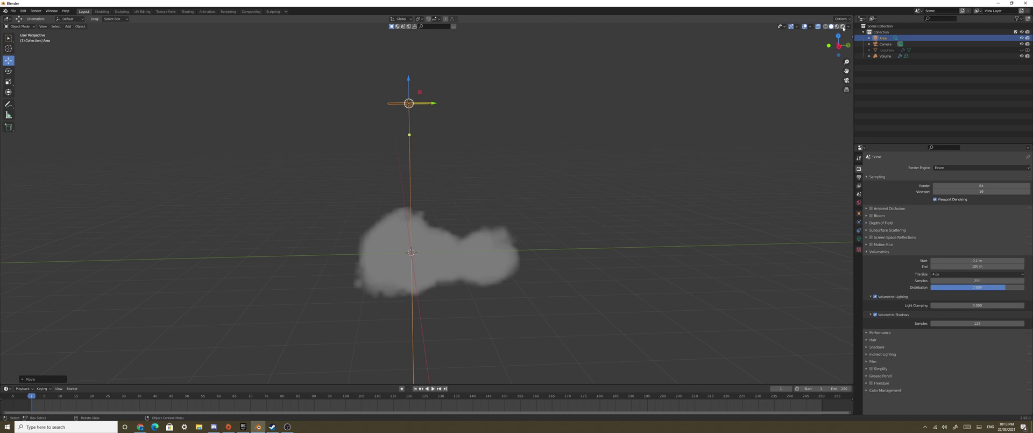
In rendered shading, enlarge the area light and reposition it along Y, higher above the cloud.
{"action": "left_click", "coordinate": [844, 27]}
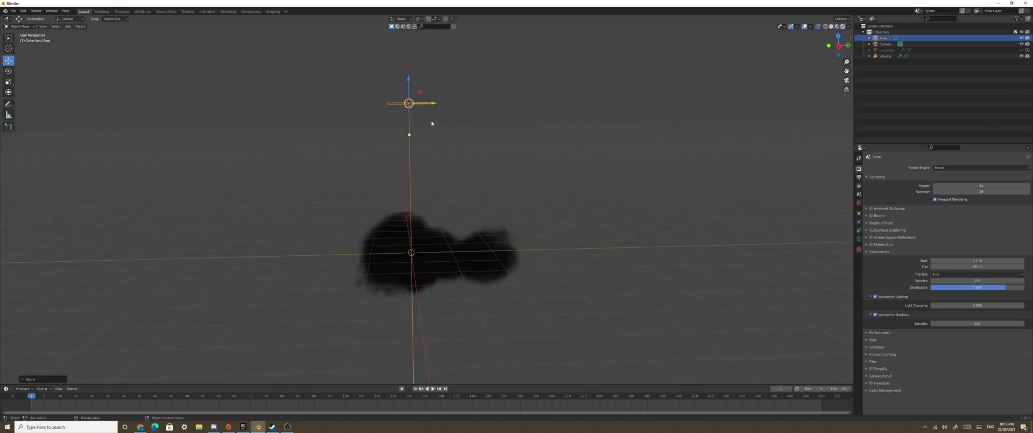
{"action": "left_click_drag", "start_coordinate": [409, 80], "coordinate": [447, 127]}
{"action": "middle_click_drag", "start_coordinate": [447, 159], "coordinate": [448, 182]}
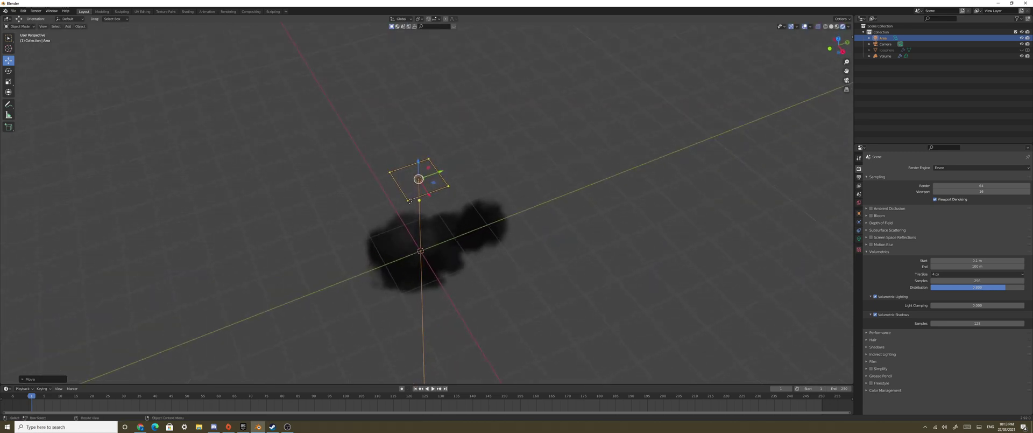
{"action": "left_click_drag", "start_coordinate": [409, 200], "coordinate": [450, 224]}
{"action": "middle_click_drag", "start_coordinate": [450, 224], "coordinate": [430, 161]}
{"action": "key", "text": "g"}
{"action": "key", "text": "y"}
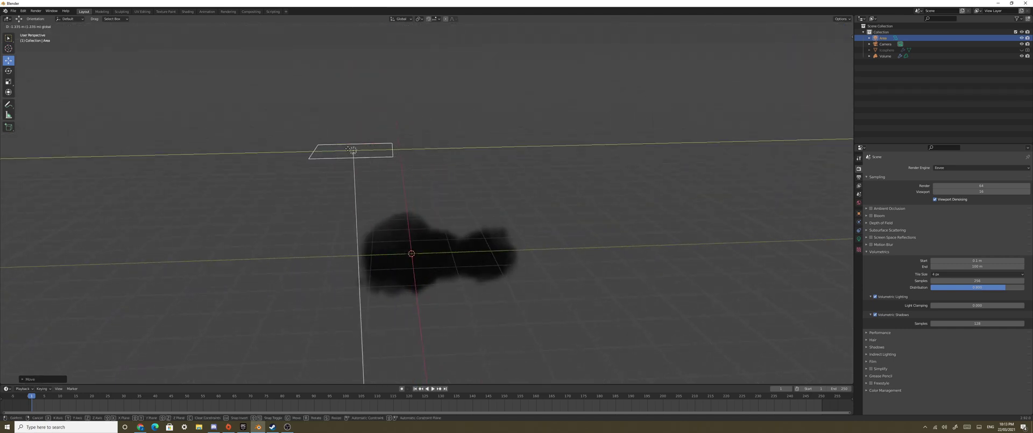
{"action": "left_click", "coordinate": [332, 144]}
{"action": "left_click_drag", "start_coordinate": [319, 131], "coordinate": [350, 75]}
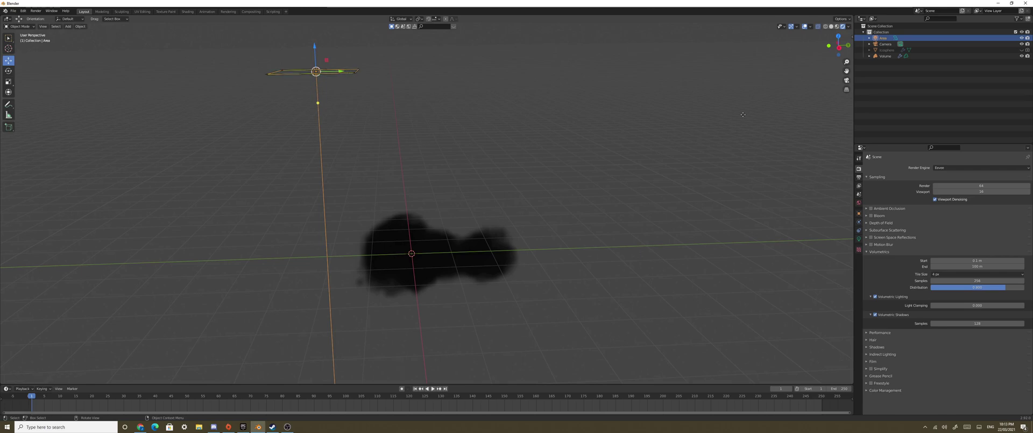
Set the area light's power to 1000 W.
{"action": "left_click", "coordinate": [859, 238]}
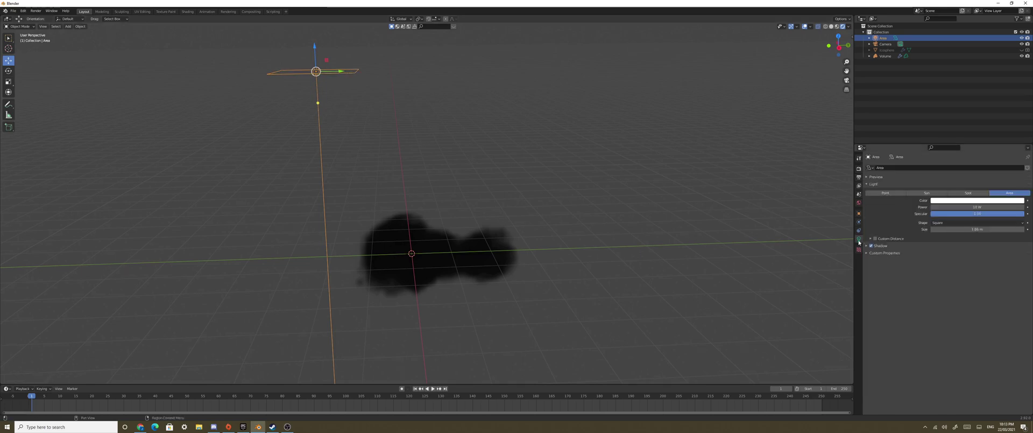
{"action": "left_click", "coordinate": [981, 207]}
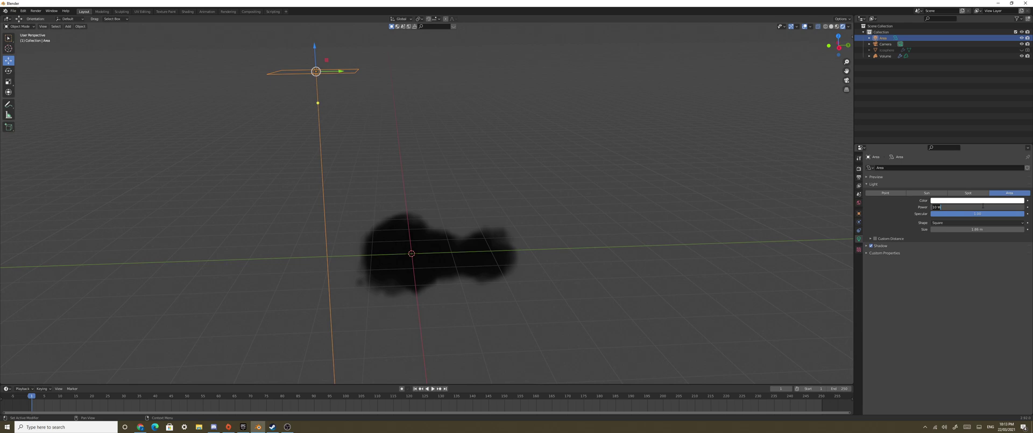
{"action": "key", "text": "BackSpace"}
{"action": "key", "text": "BackSpace"}
{"action": "type", "text": "00"}
{"action": "key", "text": "Return"}
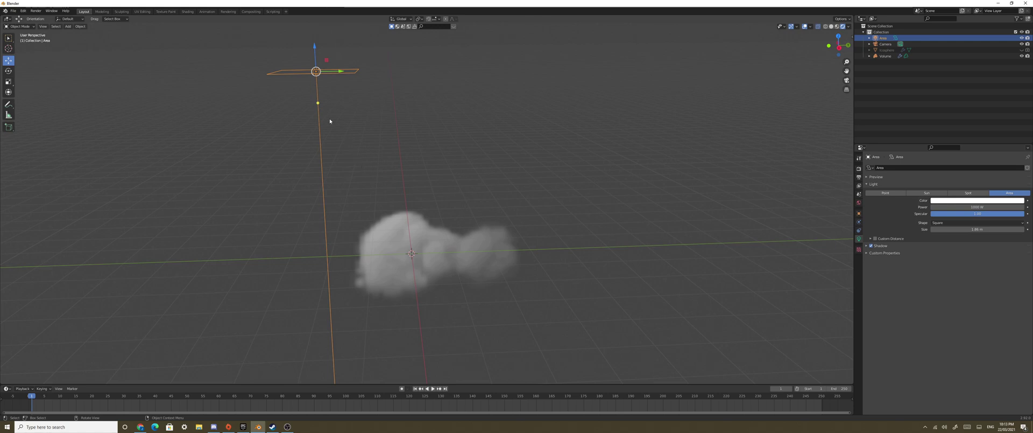
Aim the area light diagonally down at the cloud.
{"action": "left_click_drag", "start_coordinate": [318, 102], "coordinate": [345, 140]}
{"action": "middle_click_drag", "start_coordinate": [365, 201], "coordinate": [447, 169]}
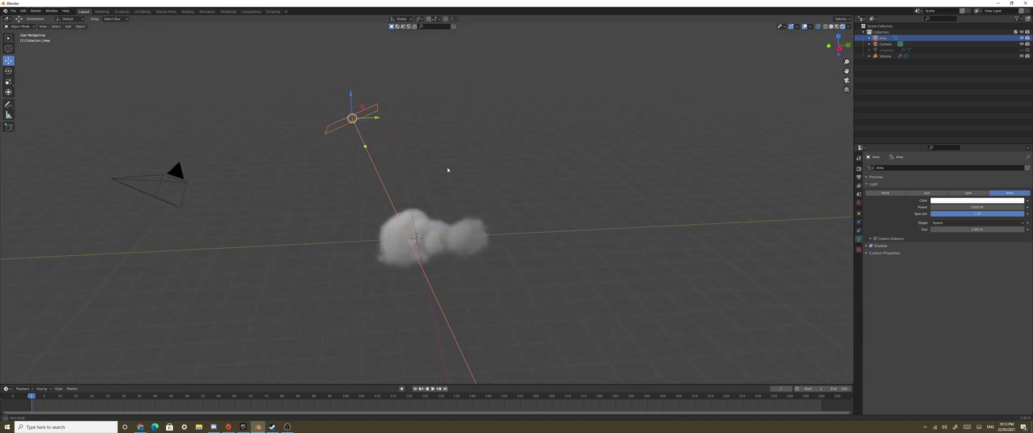
{"action": "scroll", "coordinate": [447, 176], "scroll_direction": "up", "scroll_amount": 1}
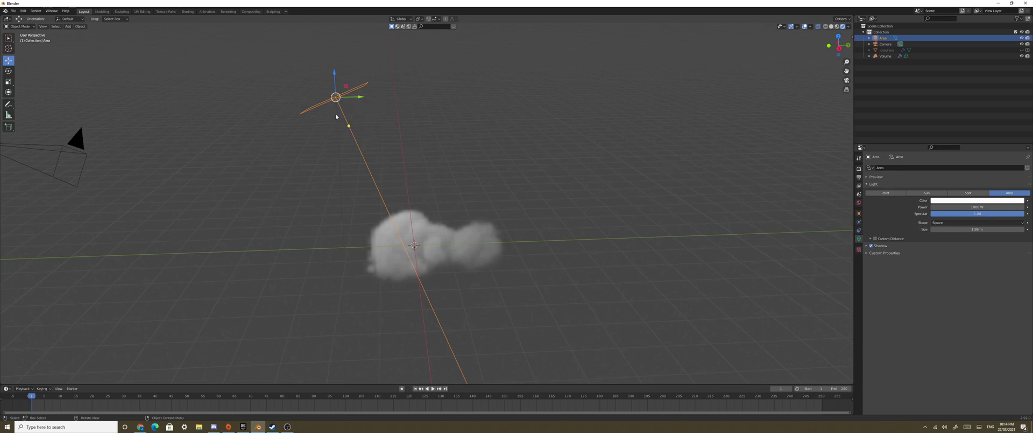
Duplicate the area light as Area.001 and move it down beside the cloud.
{"action": "key", "text": "shift+d"}
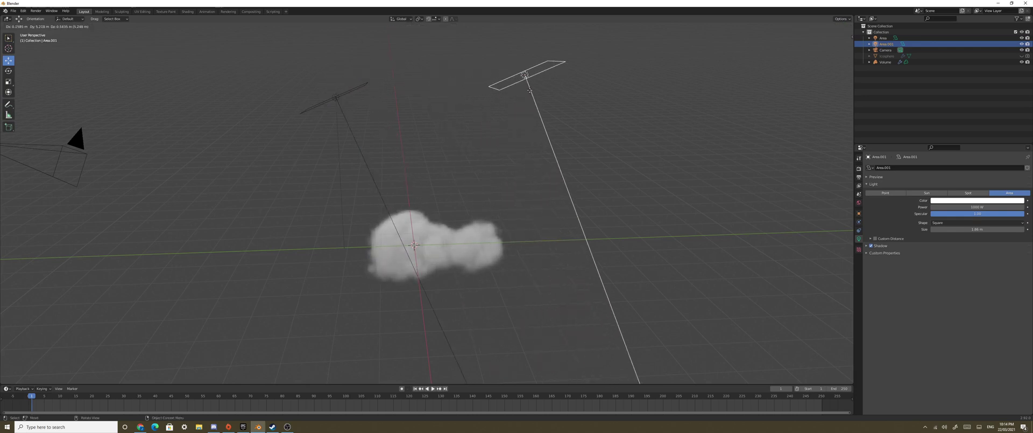
{"action": "left_click", "coordinate": [532, 90]}
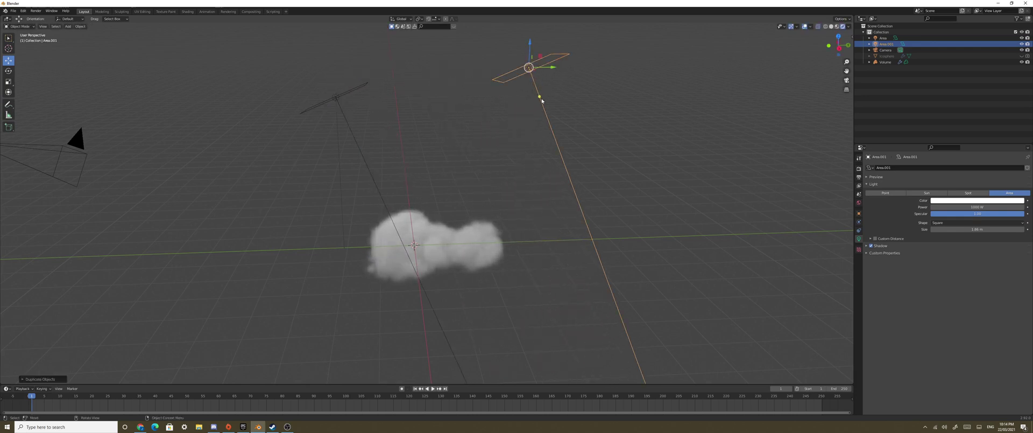
{"action": "left_click_drag", "start_coordinate": [540, 96], "coordinate": [479, 214]}
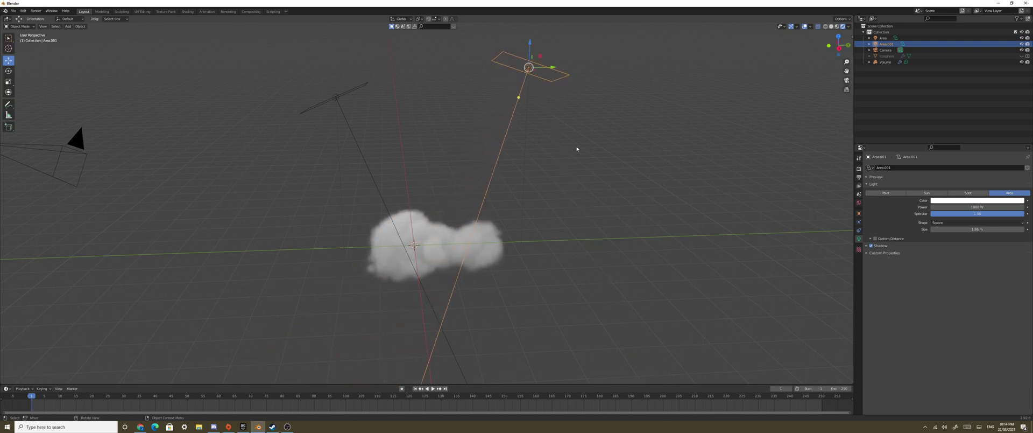
{"action": "middle_click_drag", "start_coordinate": [546, 193], "coordinate": [562, 125]}
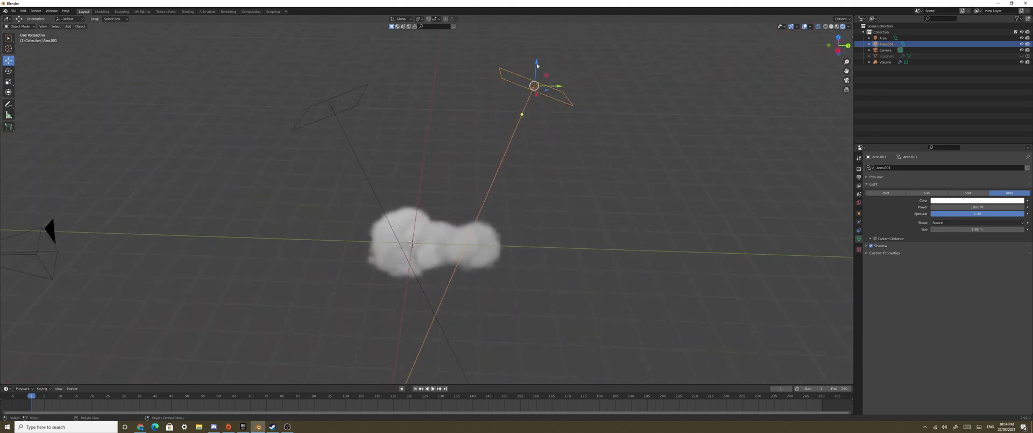
{"action": "key", "text": "g"}
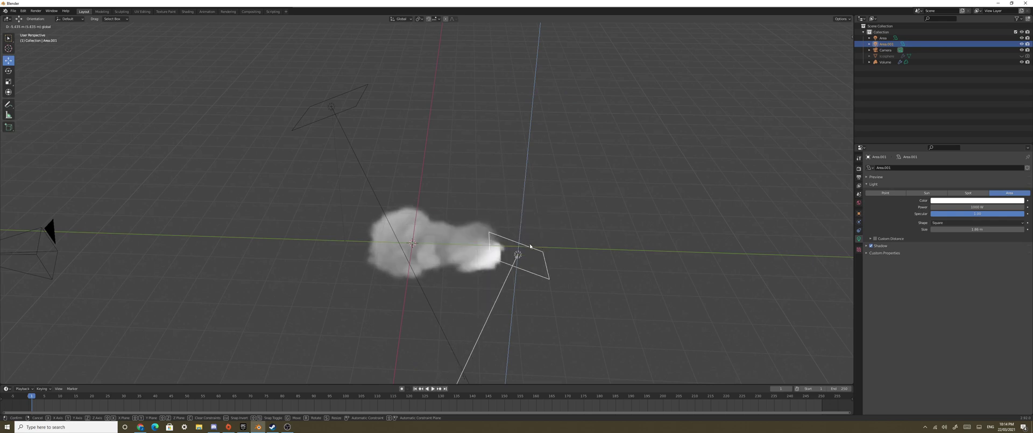
{"action": "left_click", "coordinate": [536, 260]}
Shift Area.001 along X, resize it to about 2.8 m, and aim it back across the cloud.
{"action": "left_click_drag", "start_coordinate": [544, 261], "coordinate": [612, 254]}
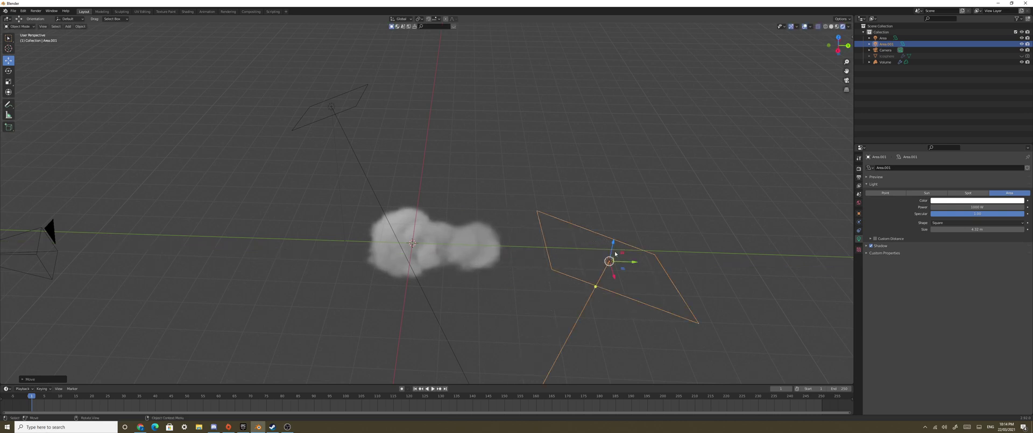
{"action": "middle_click_drag", "start_coordinate": [562, 282], "coordinate": [466, 290]}
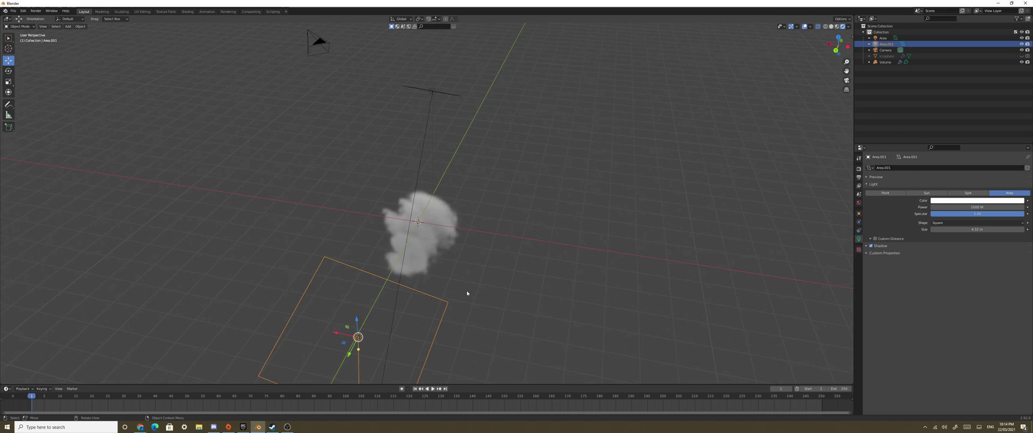
{"action": "left_click_drag", "start_coordinate": [347, 335], "coordinate": [345, 333]}
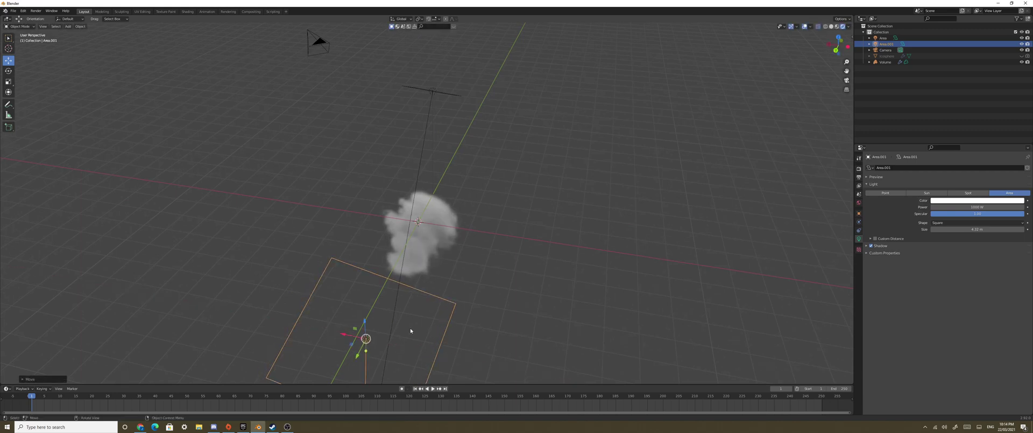
{"action": "middle_click_drag", "start_coordinate": [410, 327], "coordinate": [363, 283]}
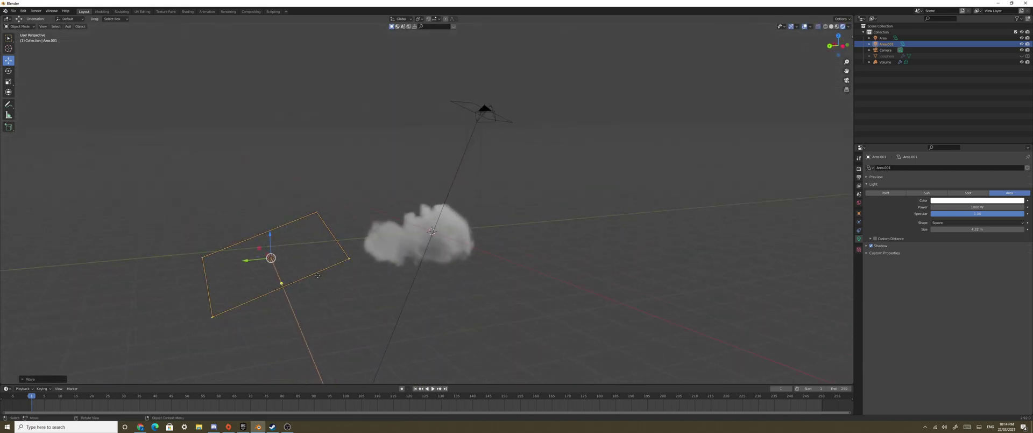
{"action": "left_click_drag", "start_coordinate": [282, 284], "coordinate": [328, 279]}
{"action": "key", "text": "shift+t"}
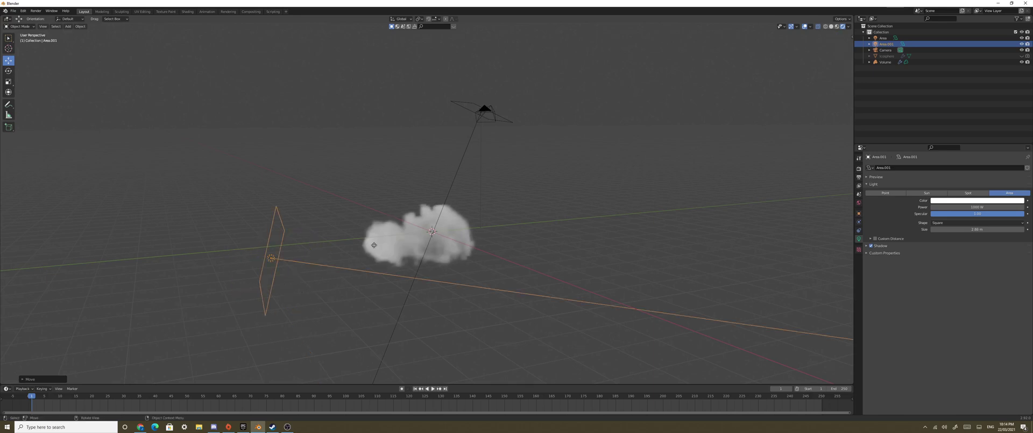
{"action": "left_click", "coordinate": [375, 251]}
{"action": "middle_click_drag", "start_coordinate": [375, 251], "coordinate": [467, 248]}
{"action": "scroll", "coordinate": [465, 239], "scroll_direction": "up", "scroll_amount": 5}
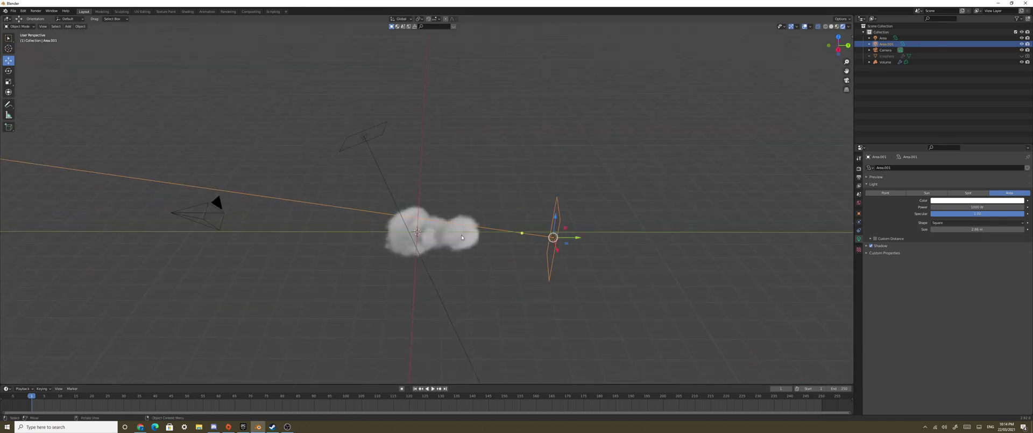
Open the Shading workspace with Rendered viewport shading and select the cloud volume object.
{"action": "scroll", "coordinate": [466, 232], "scroll_direction": "up", "scroll_amount": 3}
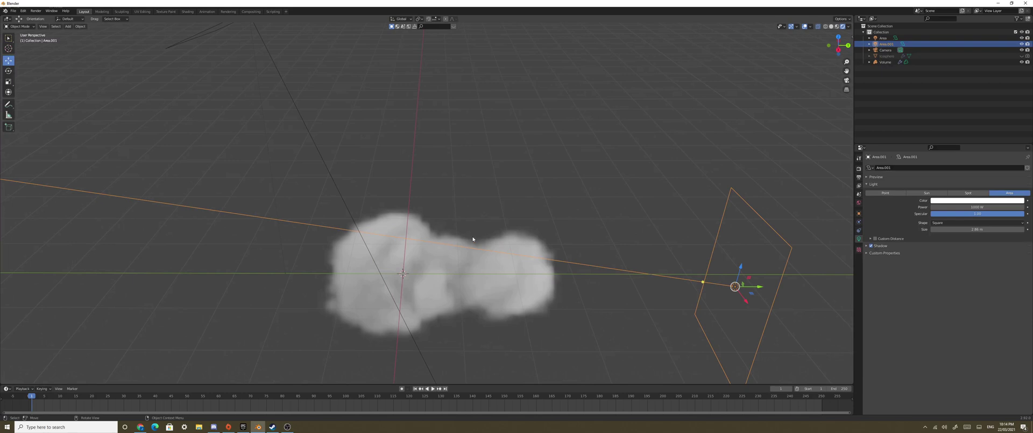
{"action": "middle_click_drag", "start_coordinate": [468, 226], "coordinate": [468, 225]}
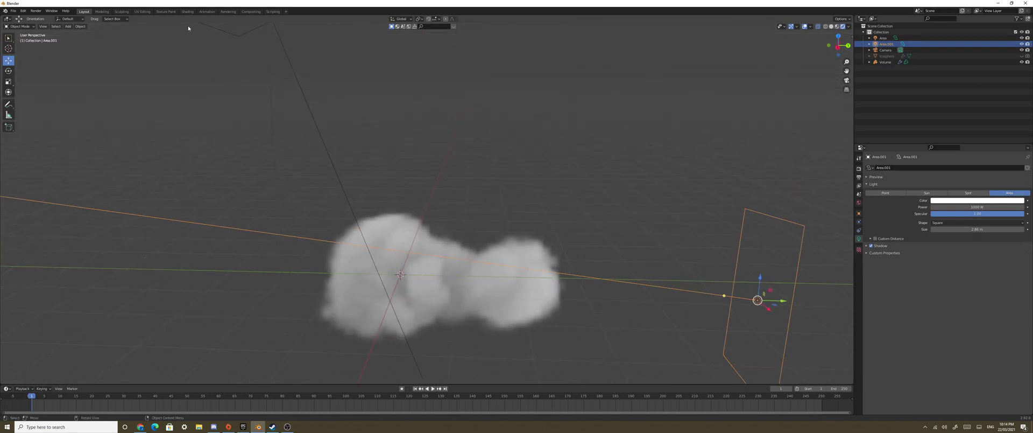
{"action": "left_click", "coordinate": [187, 12]}
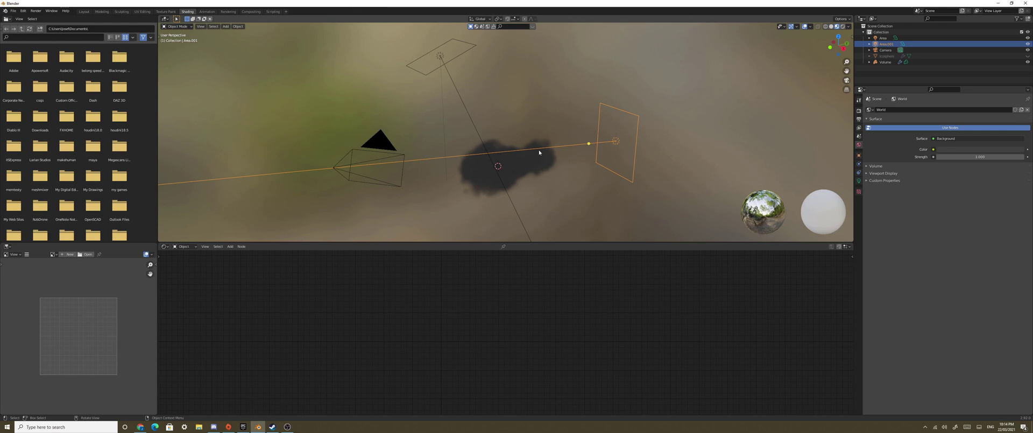
{"action": "left_click", "coordinate": [842, 27]}
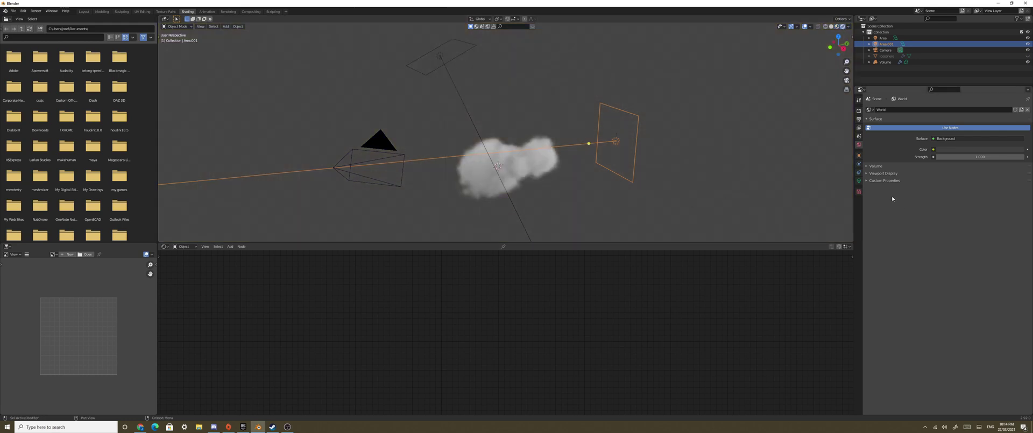
{"action": "scroll", "coordinate": [533, 196], "scroll_direction": "up", "scroll_amount": 2}
{"action": "middle_click_drag", "start_coordinate": [534, 197], "coordinate": [521, 169]}
{"action": "left_click", "coordinate": [514, 165]}
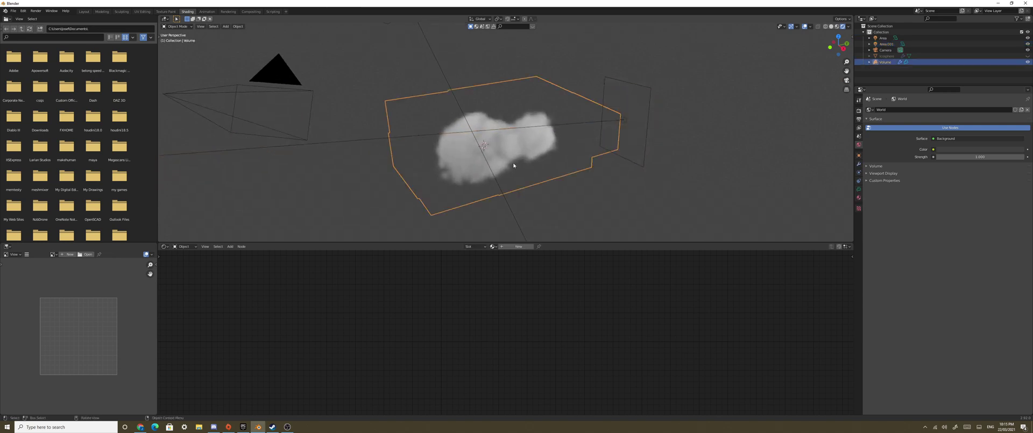
Create a new Principled Volume material for the cloud and set its colour to pure white.
{"action": "left_click", "coordinate": [518, 246]}
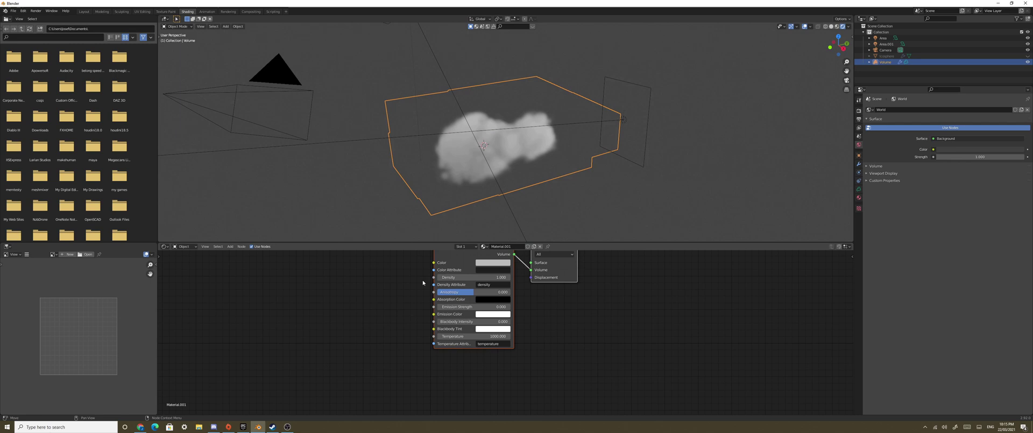
{"action": "key", "text": "Home"}
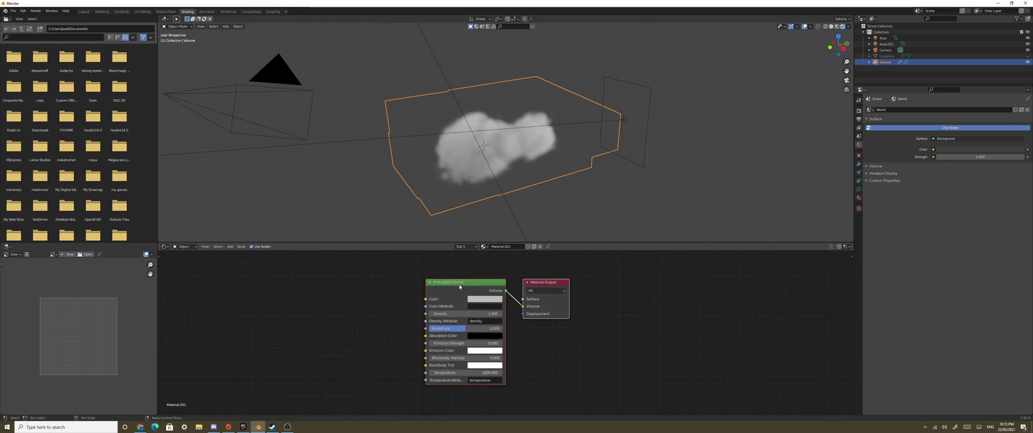
{"action": "left_click", "coordinate": [480, 299]}
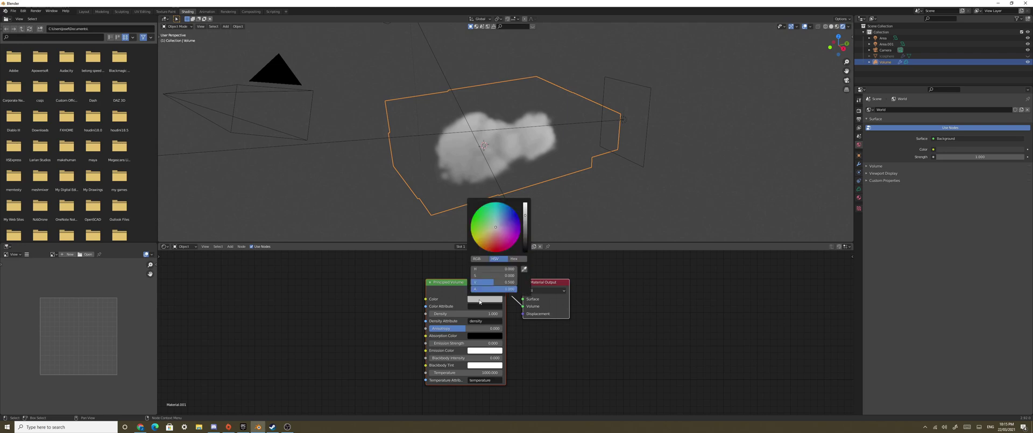
{"action": "left_click_drag", "start_coordinate": [525, 215], "coordinate": [526, 203]}
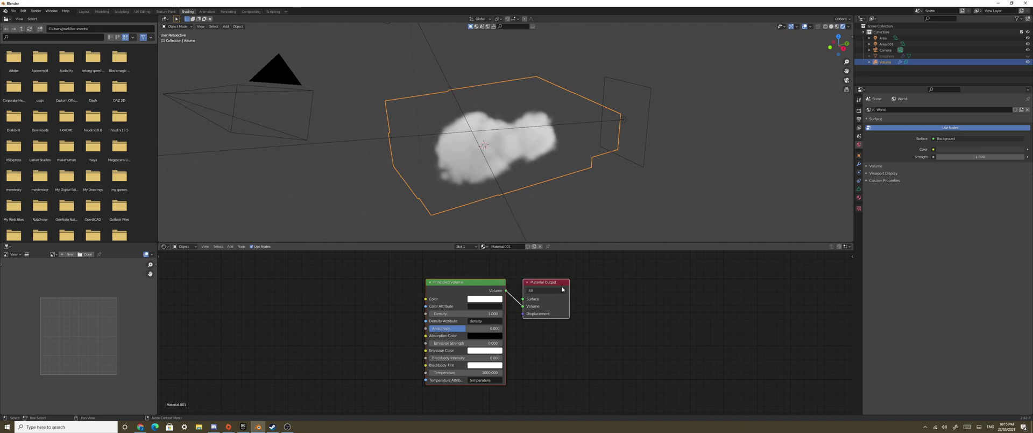
Tidy the node and viewport views, then look through the scene camera.
{"action": "middle_click_drag", "start_coordinate": [459, 284], "coordinate": [447, 281]}
{"action": "middle_click_drag", "start_coordinate": [511, 192], "coordinate": [503, 198]}
{"action": "scroll", "coordinate": [504, 166], "scroll_direction": "up", "scroll_amount": 2}
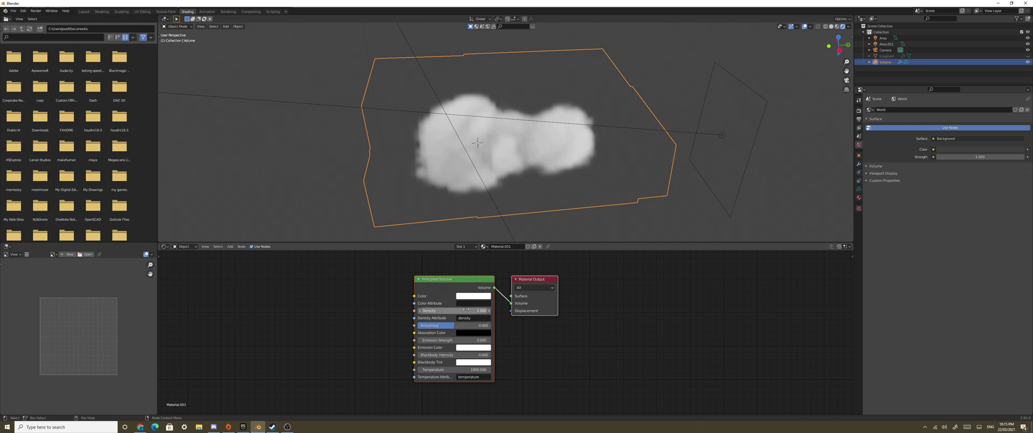
{"action": "left_click_drag", "start_coordinate": [445, 280], "coordinate": [427, 278]}
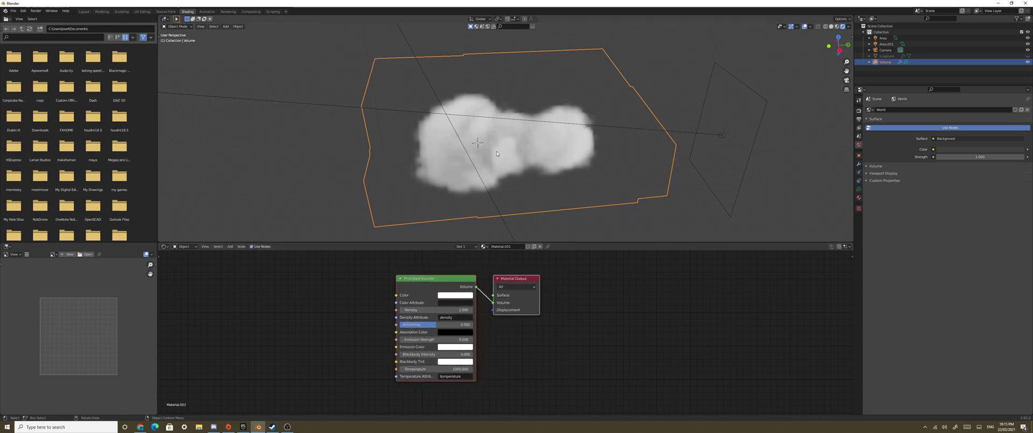
{"action": "middle_click_drag", "start_coordinate": [508, 154], "coordinate": [511, 137]}
{"action": "key", "text": "KP_0"}
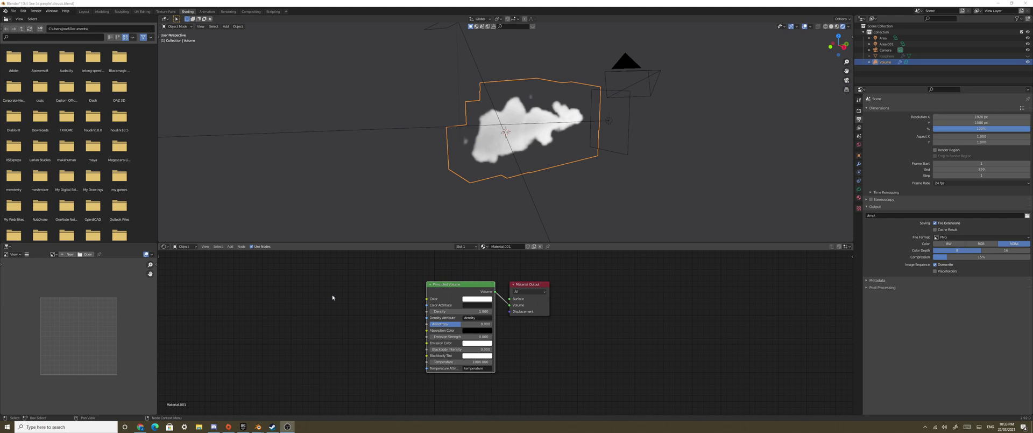
Start editing the Principled Volume Density, then select the side light Area.001.
{"action": "left_click", "coordinate": [458, 312]}
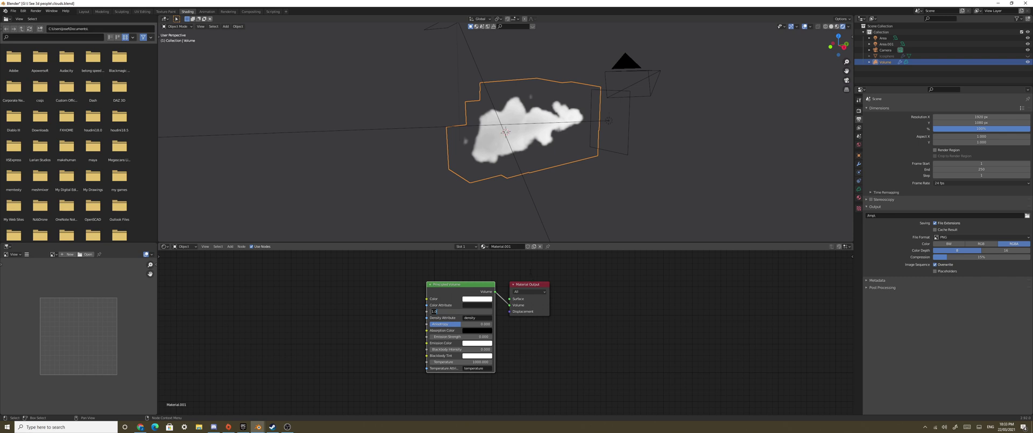
{"action": "left_click", "coordinate": [624, 156]}
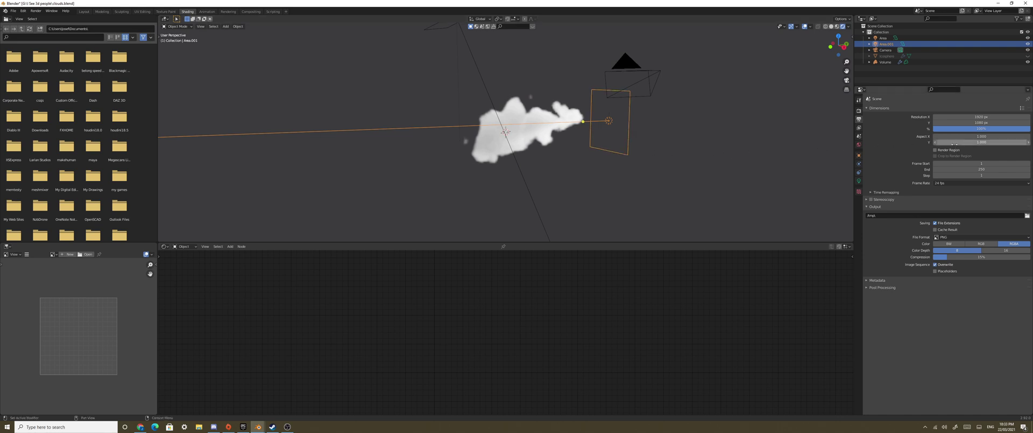
{"action": "left_click", "coordinate": [858, 181]}
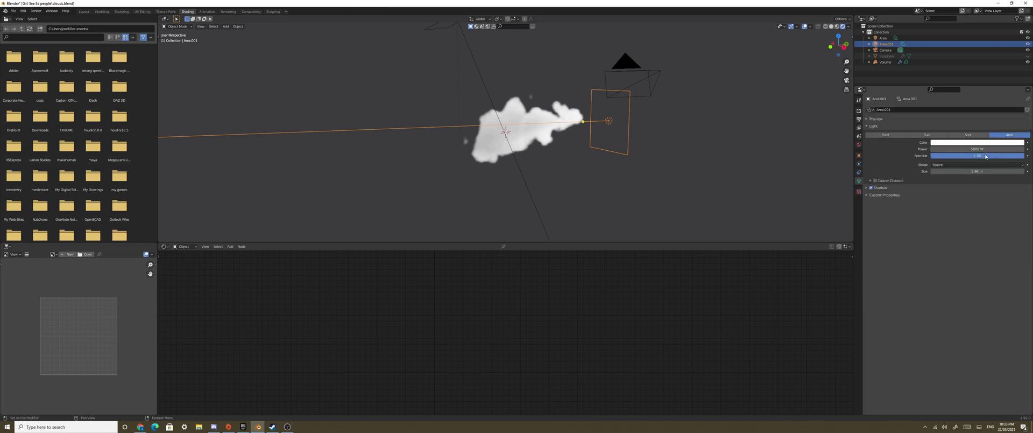
{"action": "scroll", "coordinate": [641, 172], "scroll_direction": "down", "scroll_amount": 3}
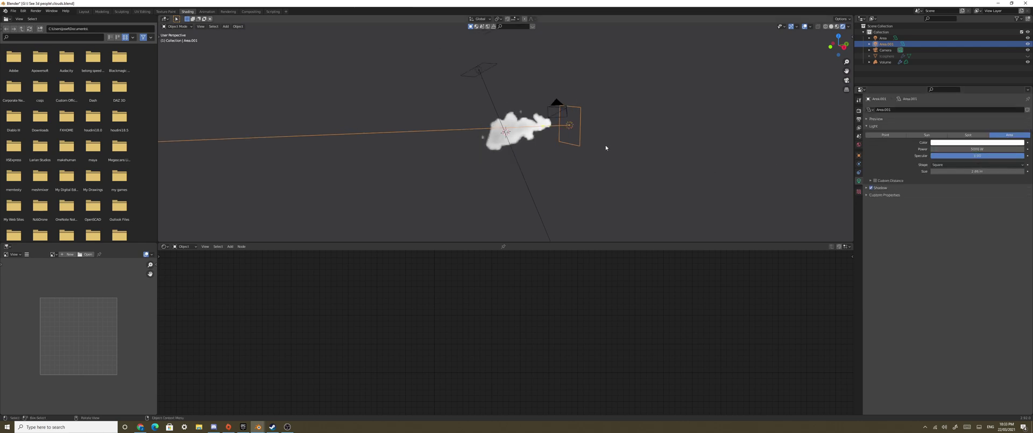
{"action": "left_click", "coordinate": [479, 67]}
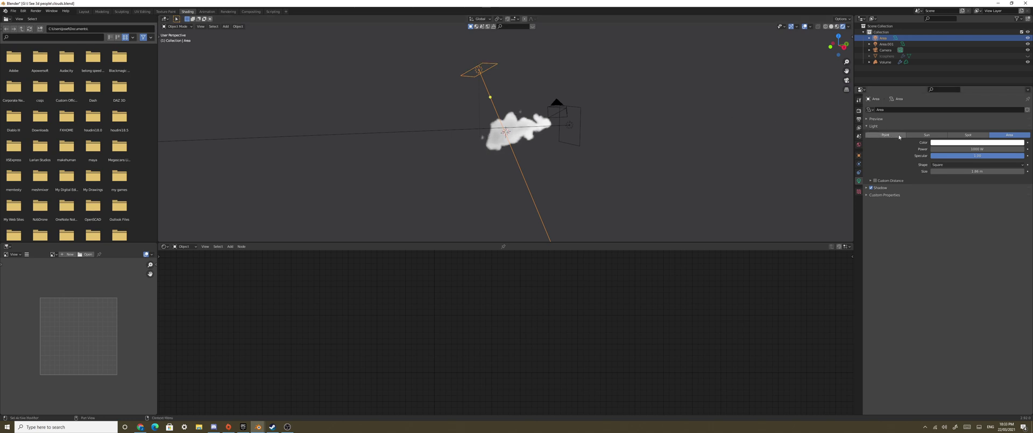
{"action": "scroll", "coordinate": [507, 102], "scroll_direction": "up", "scroll_amount": 2}
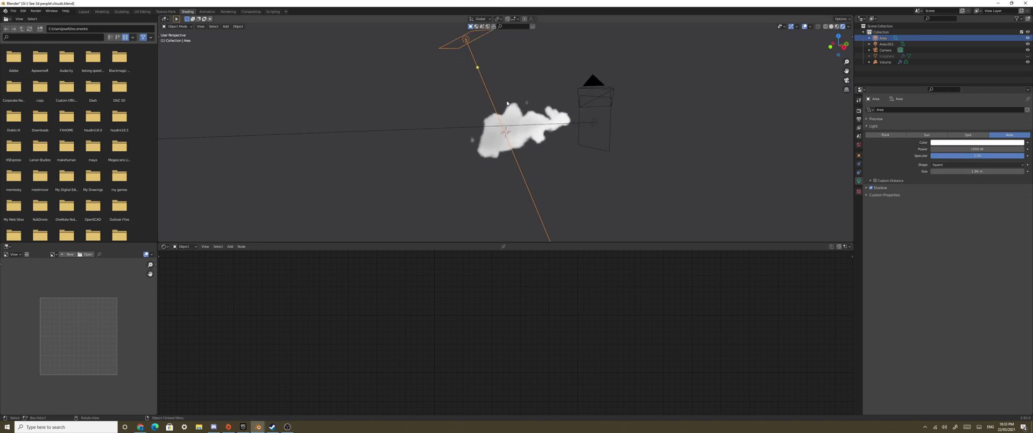
Select the cloud volume and try Principled Volume densities of 2, then 3.
{"action": "left_click", "coordinate": [525, 126]}
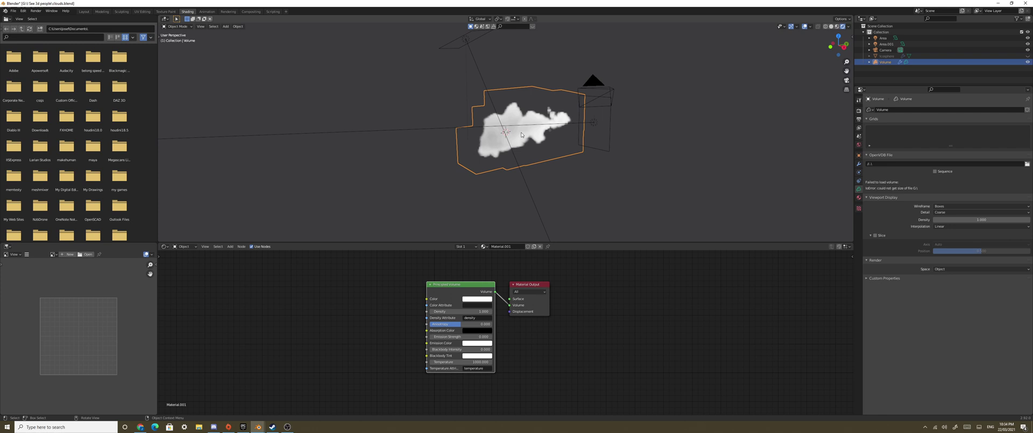
{"action": "left_click", "coordinate": [458, 311]}
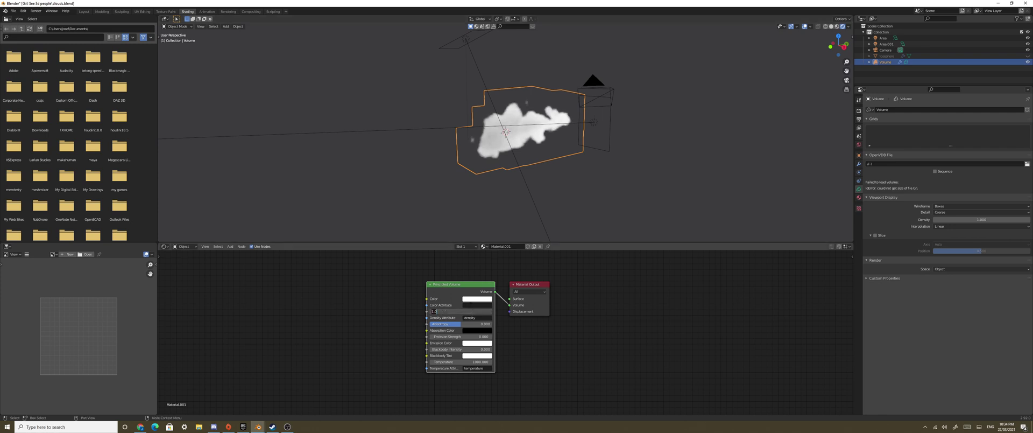
{"action": "type", "text": "2.5"}
{"action": "key", "text": "Return"}
{"action": "scroll", "coordinate": [539, 131], "scroll_direction": "up", "scroll_amount": 2}
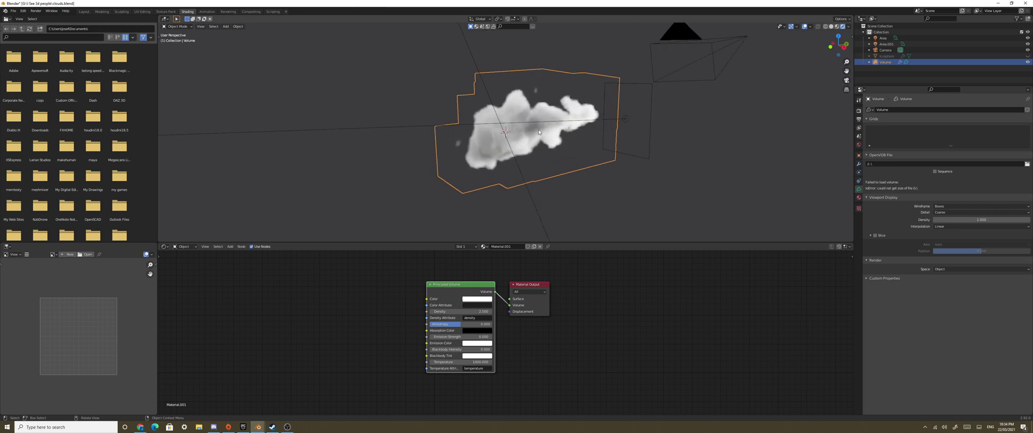
{"action": "scroll", "coordinate": [540, 131], "scroll_direction": "up", "scroll_amount": 1}
{"action": "scroll", "coordinate": [539, 131], "scroll_direction": "up", "scroll_amount": 2}
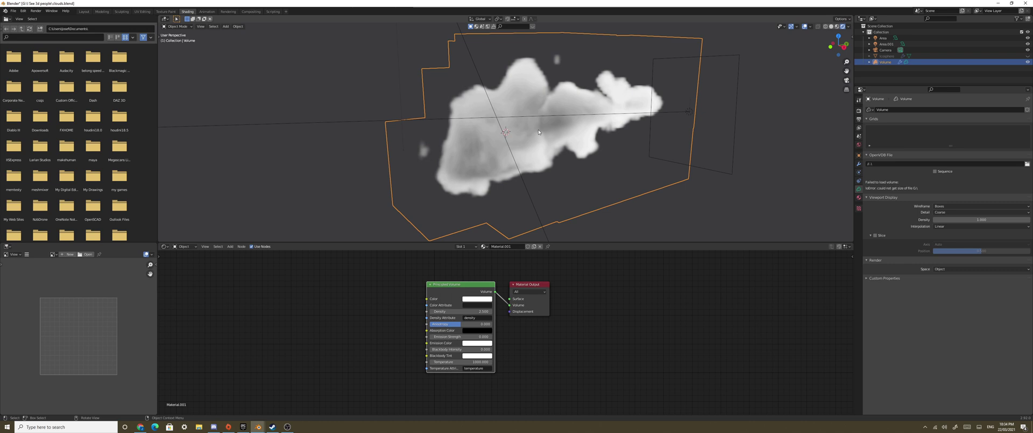
{"action": "left_click", "coordinate": [476, 311]}
{"action": "type", "text": "3"}
{"action": "key", "text": "Return"}
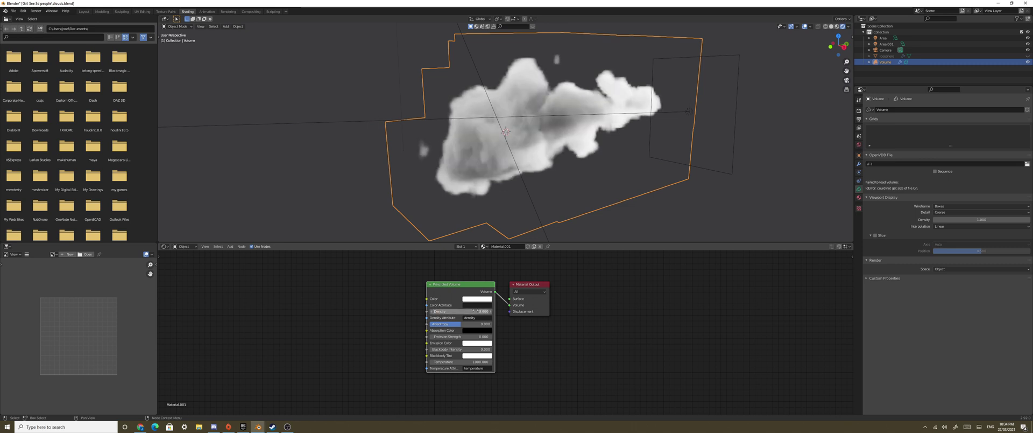
Try density 5 and 3, settle on 2.5, then switch the Shader Editor to World.
{"action": "left_click", "coordinate": [476, 310]}
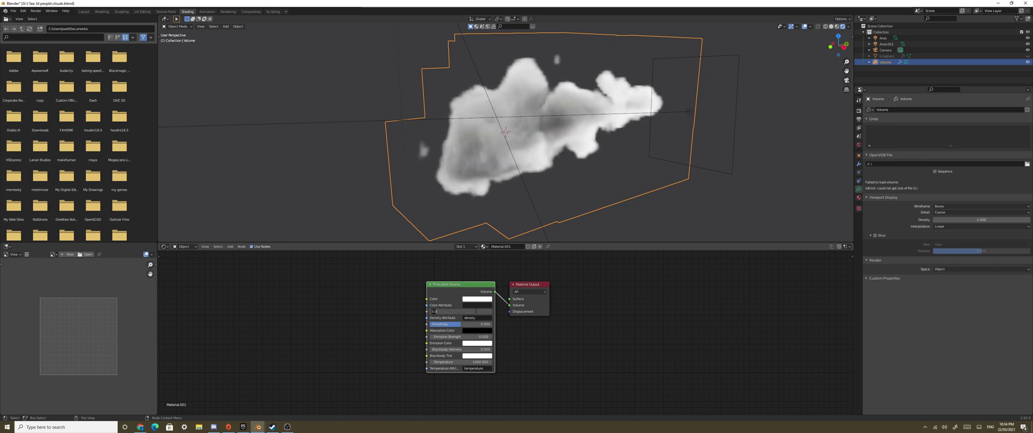
{"action": "type", "text": "5"}
{"action": "key", "text": "Return"}
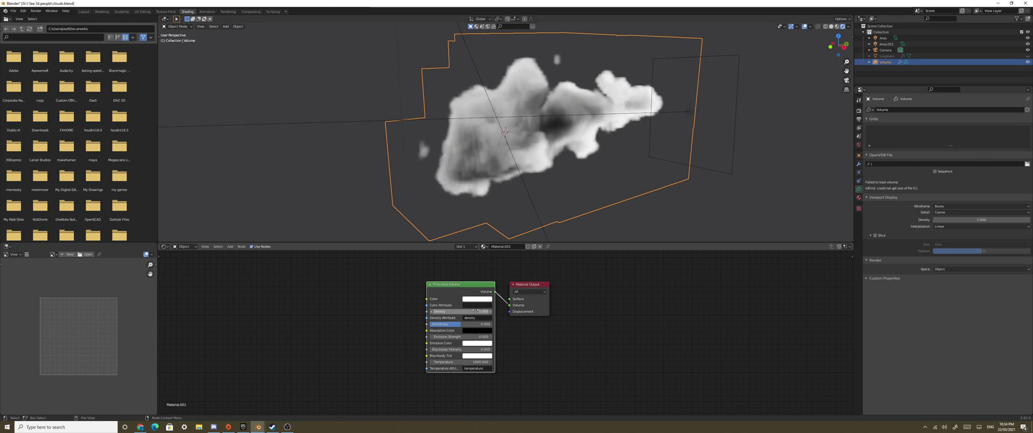
{"action": "left_click", "coordinate": [475, 311]}
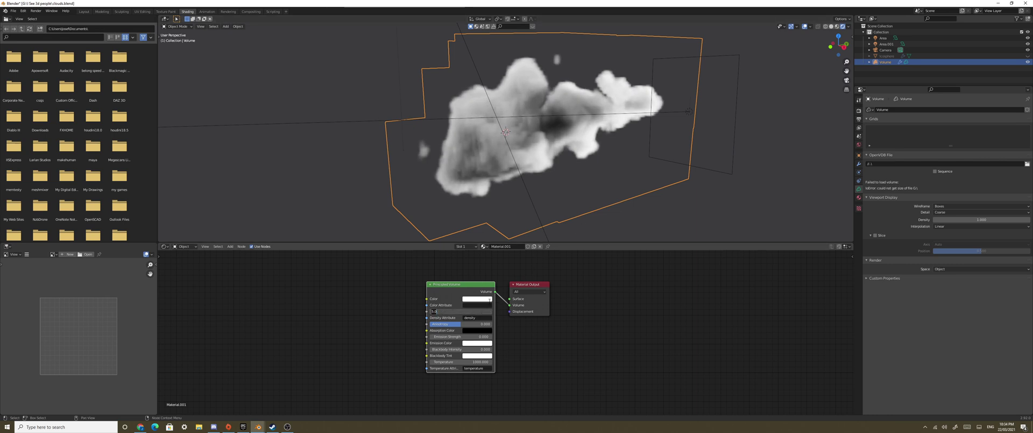
{"action": "type", "text": "3"}
{"action": "key", "text": "Return"}
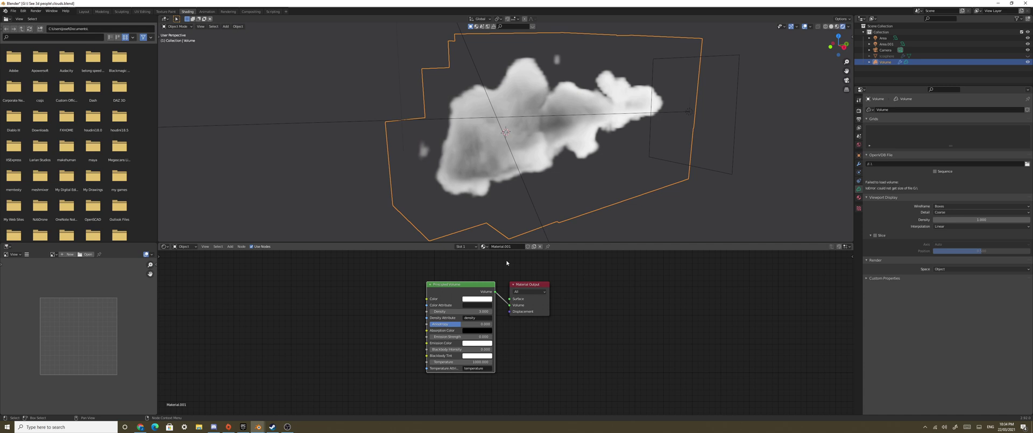
{"action": "left_click", "coordinate": [484, 311]}
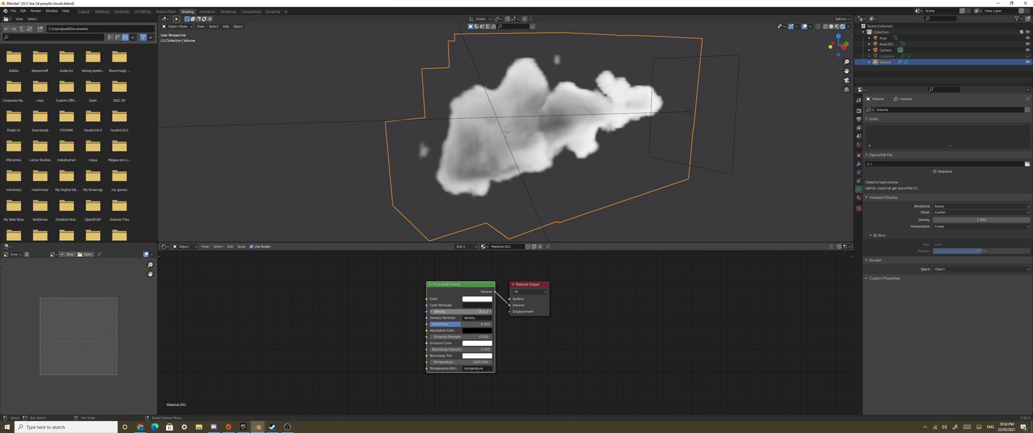
{"action": "type", "text": "2.5"}
{"action": "key", "text": "Return"}
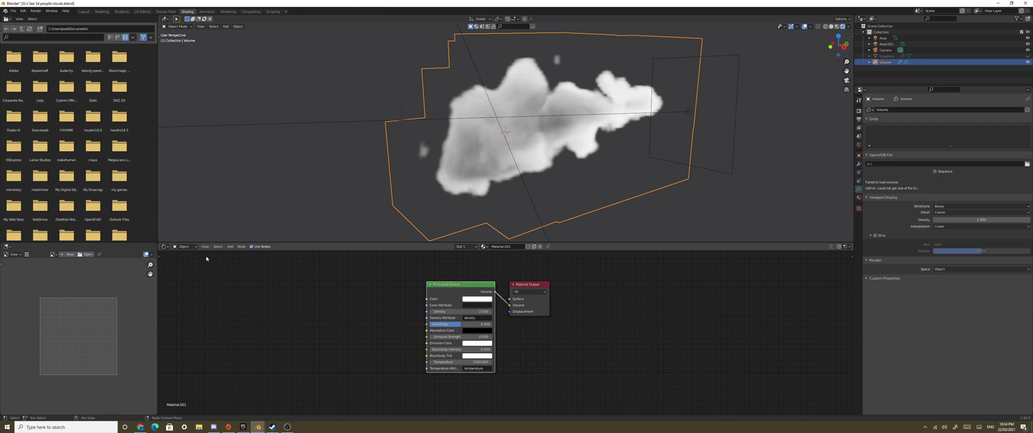
{"action": "left_click", "coordinate": [186, 246]}
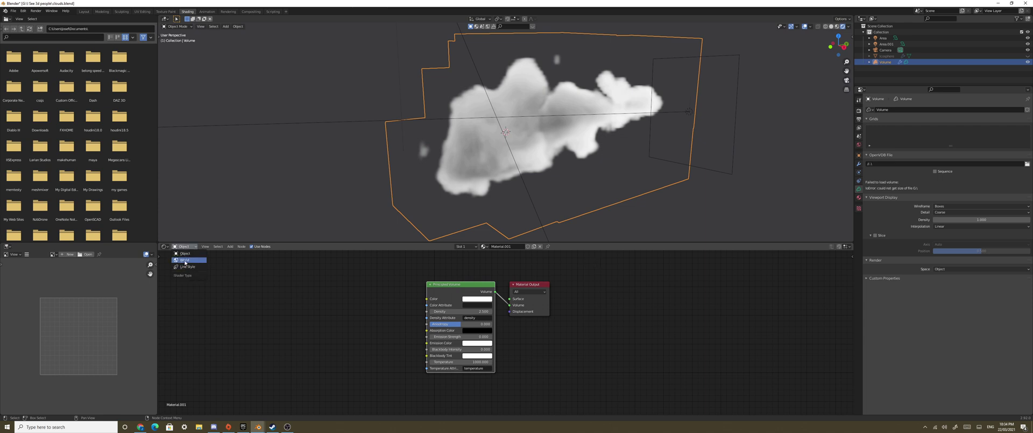
{"action": "left_click", "coordinate": [184, 262]}
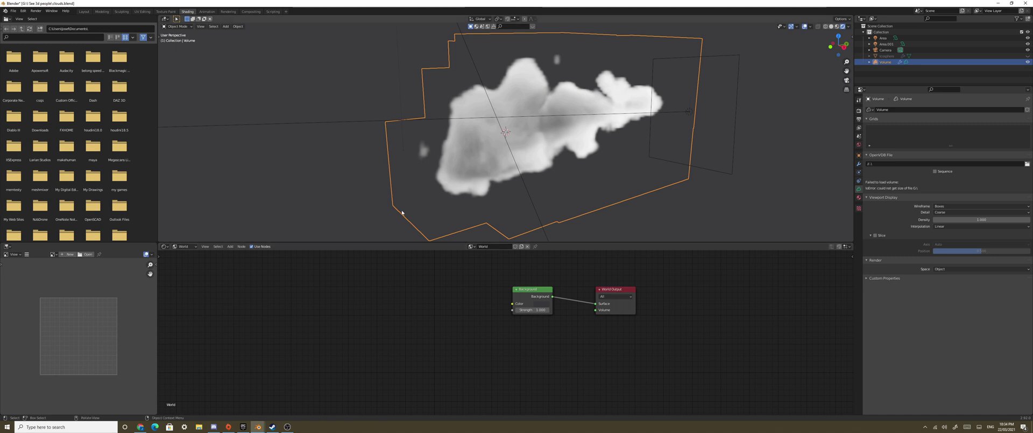
Look through the camera and set the World Background colour to a bright cyan-blue.
{"action": "key", "text": "KP_0"}
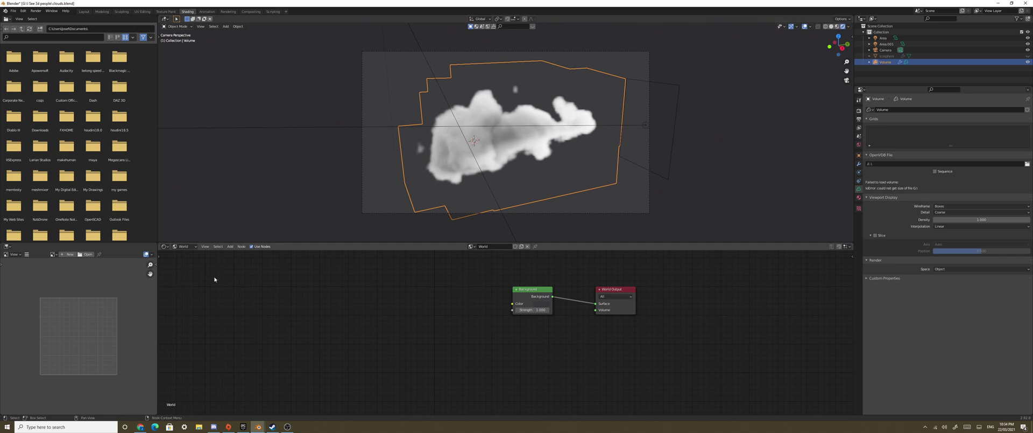
{"action": "left_click_drag", "start_coordinate": [533, 296], "coordinate": [529, 293]}
{"action": "left_click", "coordinate": [536, 300]}
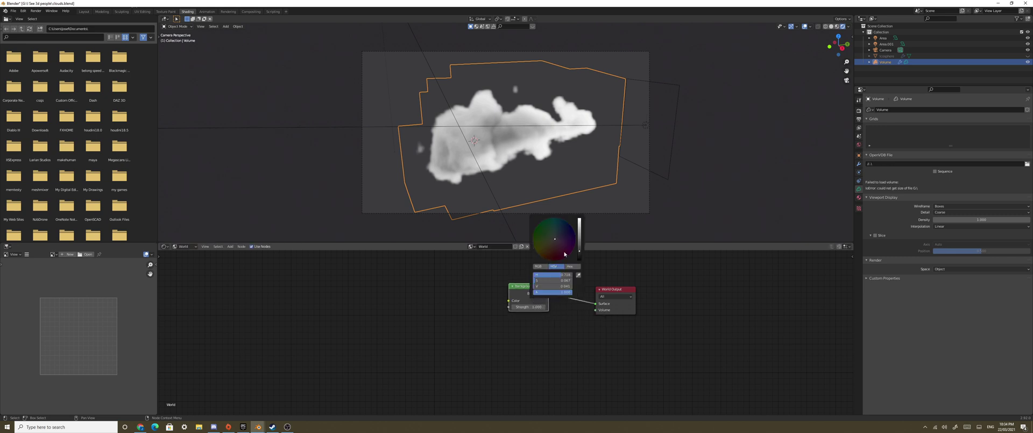
{"action": "scroll", "coordinate": [565, 253], "scroll_direction": "up", "scroll_amount": 10}
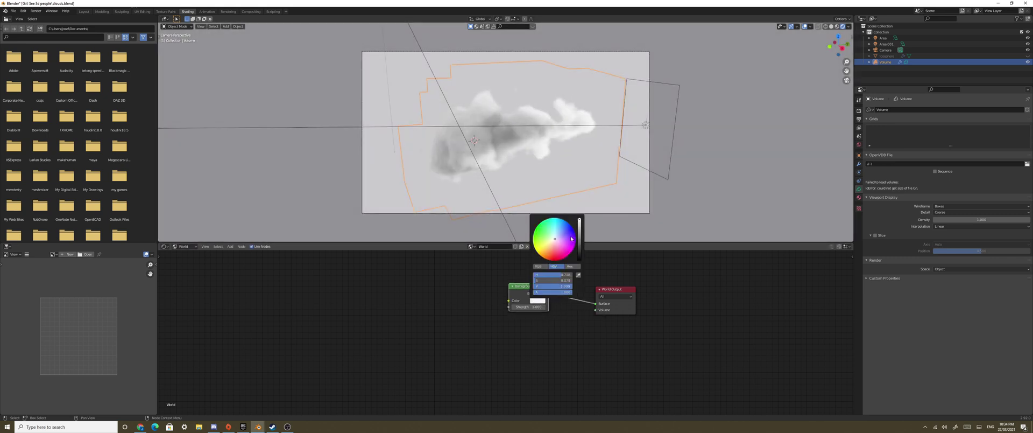
{"action": "left_click_drag", "start_coordinate": [571, 239], "coordinate": [562, 219]}
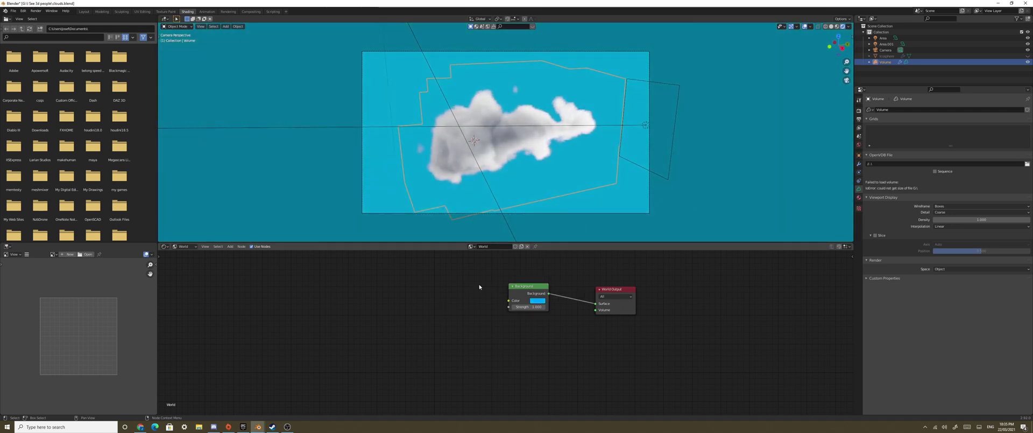
Add a Texture Coordinate node to the World tree, placed left of the Background node.
{"action": "key", "text": "shift+a"}
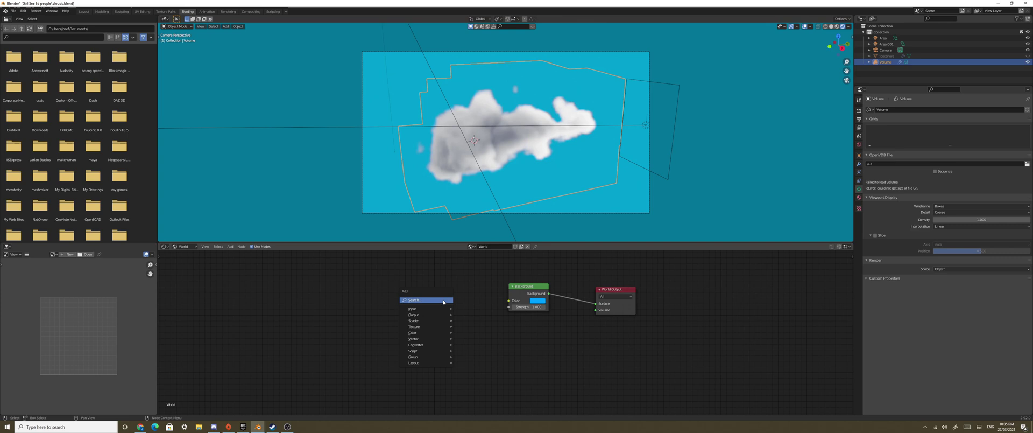
{"action": "left_click", "coordinate": [443, 300]}
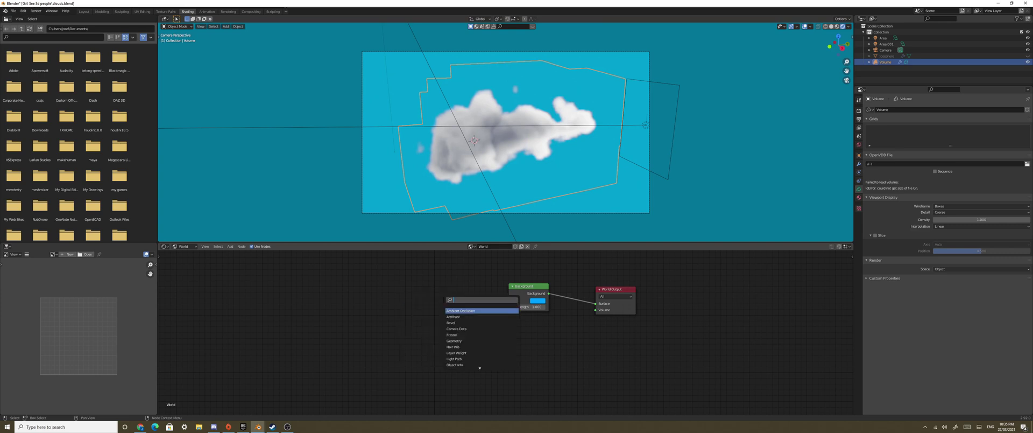
{"action": "type", "text": "to"}
{"action": "key", "text": "BackSpace"}
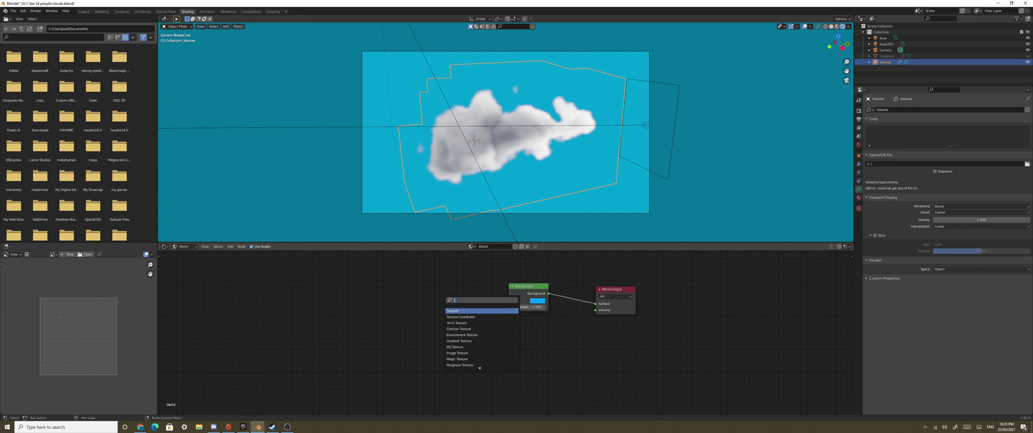
{"action": "left_click", "coordinate": [485, 317]}
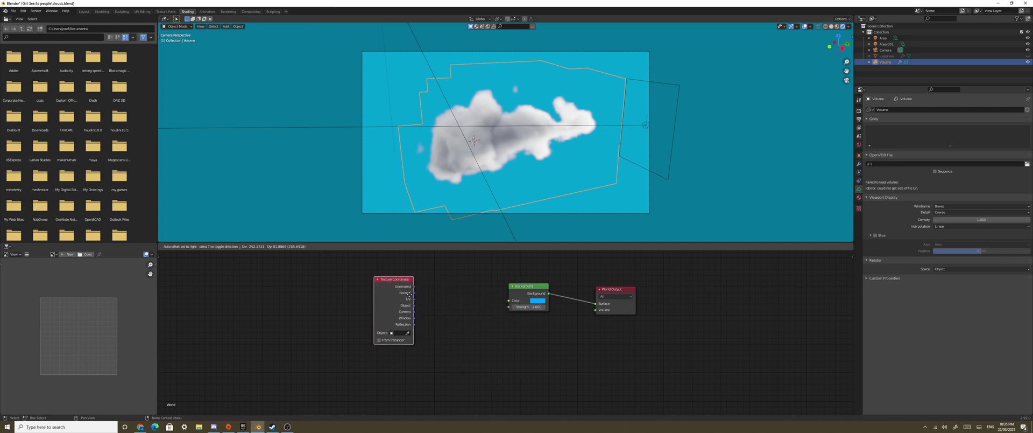
{"action": "left_click", "coordinate": [397, 293]}
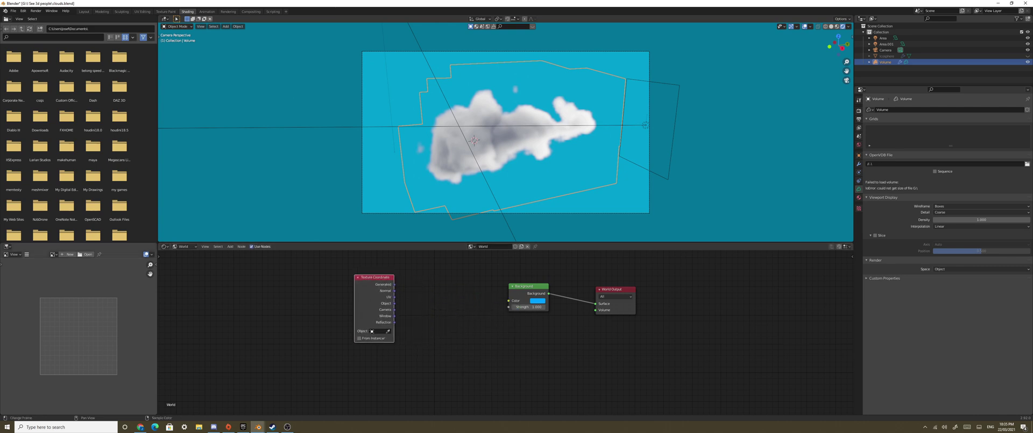
{"action": "key", "text": "alt+Tab"}
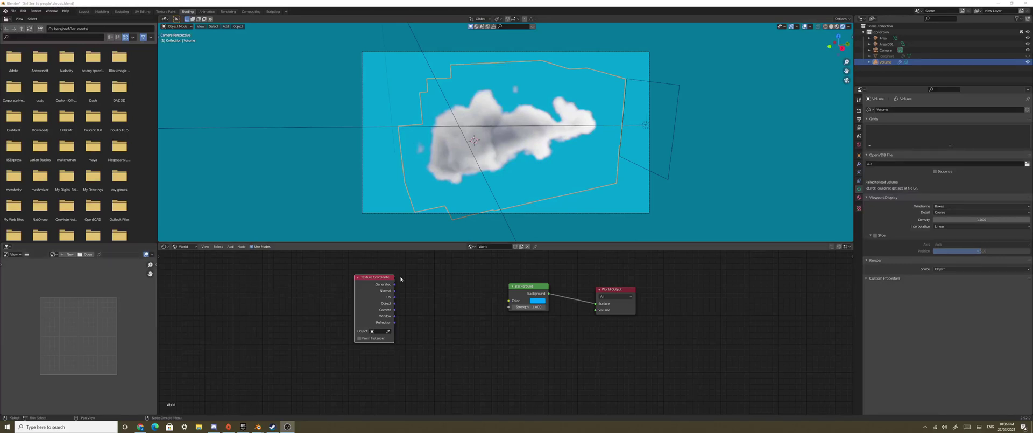
{"action": "left_click_drag", "start_coordinate": [381, 278], "coordinate": [371, 277]}
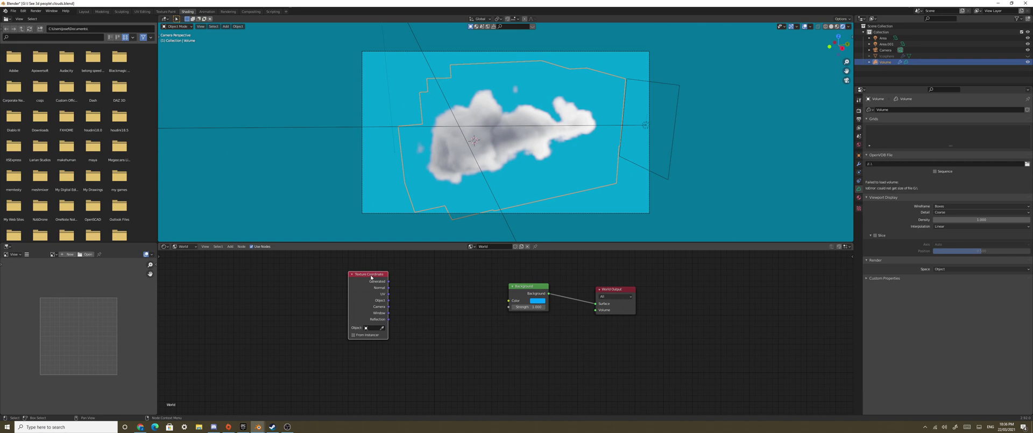
{"action": "left_click_drag", "start_coordinate": [371, 276], "coordinate": [361, 279]}
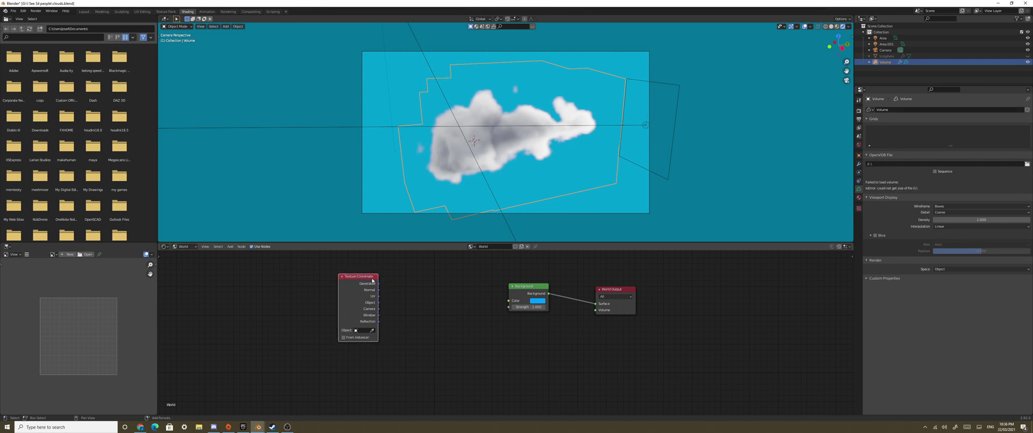
Add a Mapping node and link Texture Coordinate's Generated output into its Vector input.
{"action": "key", "text": "shift+a"}
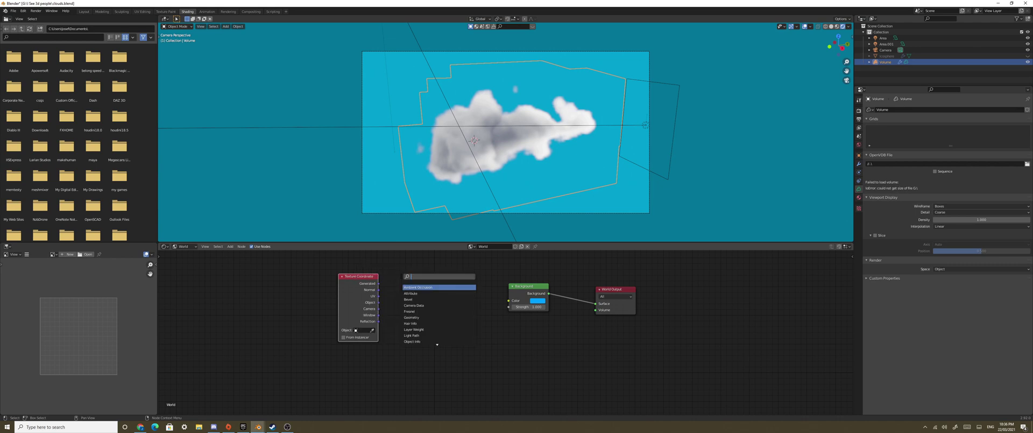
{"action": "type", "text": "mapp"}
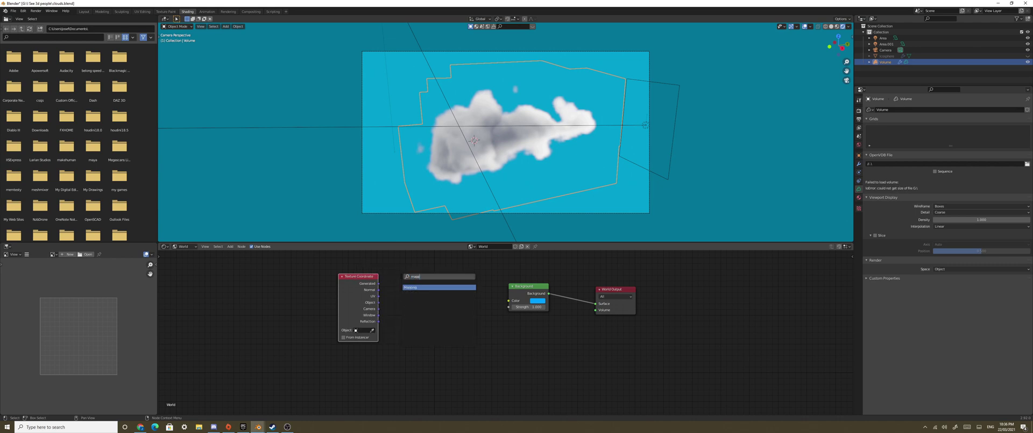
{"action": "key", "text": "Return"}
{"action": "left_click", "coordinate": [397, 261]}
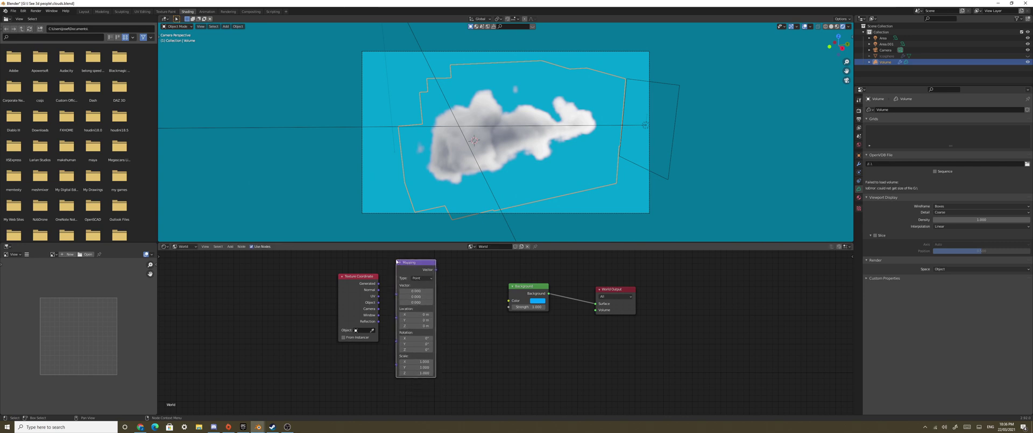
{"action": "left_click", "coordinate": [377, 295]}
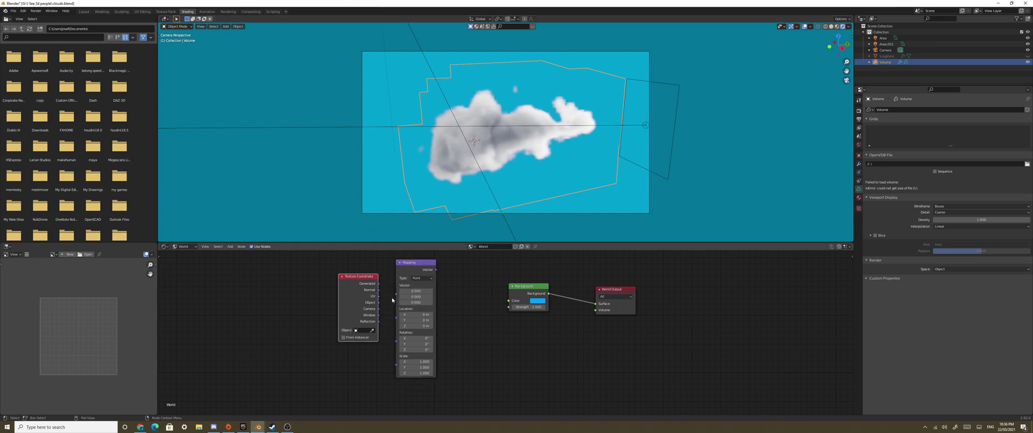
{"action": "left_click_drag", "start_coordinate": [379, 283], "coordinate": [348, 291]}
{"action": "left_click_drag", "start_coordinate": [411, 268], "coordinate": [403, 266]}
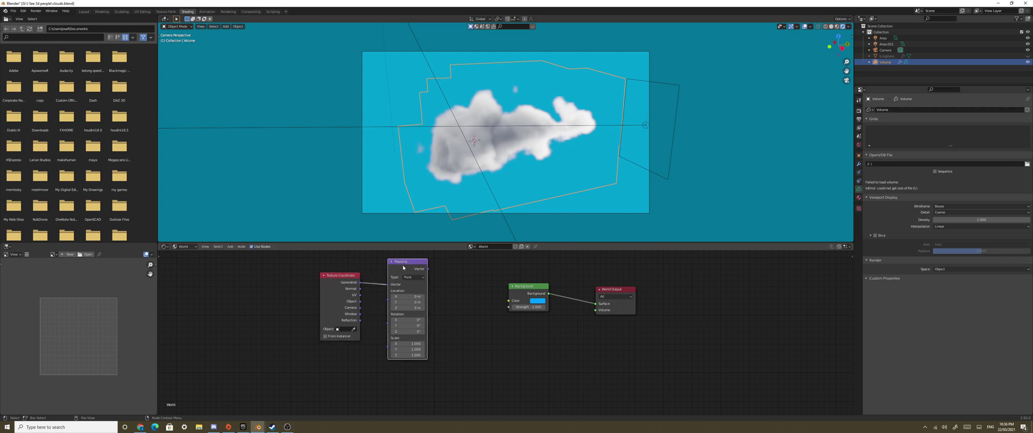
{"action": "key", "text": "shift"}
Add a Gradient Texture node beside Mapping and feed it Mapping's Vector output.
{"action": "key", "text": "shift+a"}
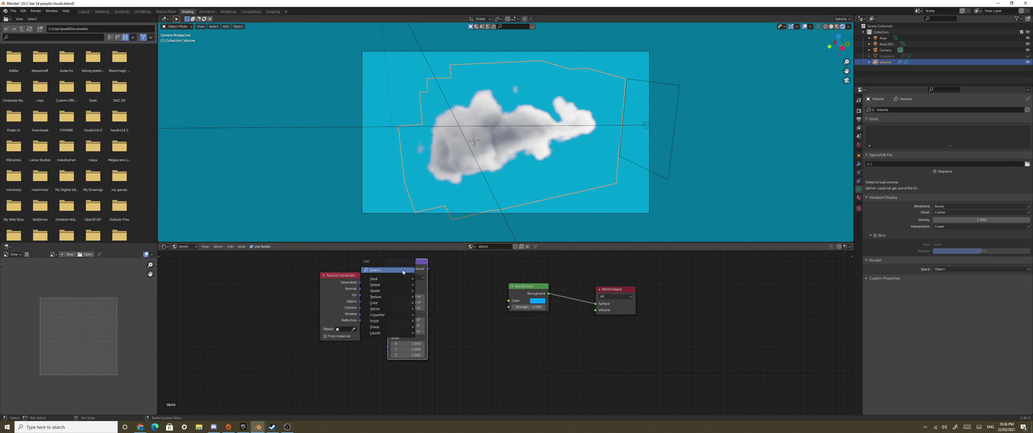
{"action": "left_click", "coordinate": [400, 270]}
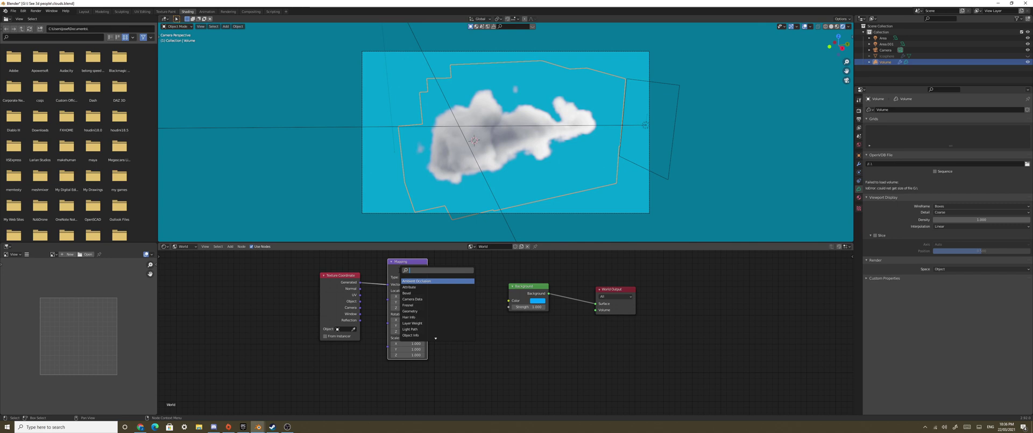
{"action": "type", "text": "u"}
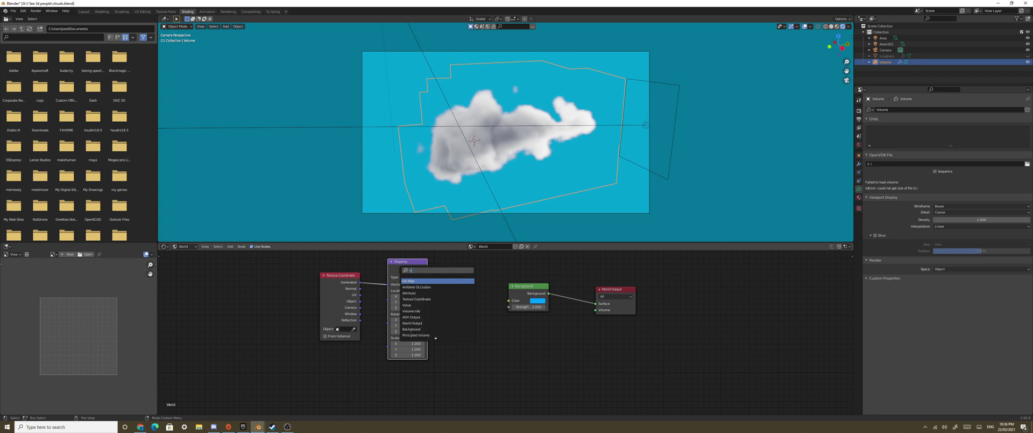
{"action": "key", "text": "BackSpace"}
{"action": "type", "text": "te"}
{"action": "key", "text": "Down"}
{"action": "key", "text": "Down"}
{"action": "key", "text": "Down"}
{"action": "key", "text": "Down"}
{"action": "key", "text": "Return"}
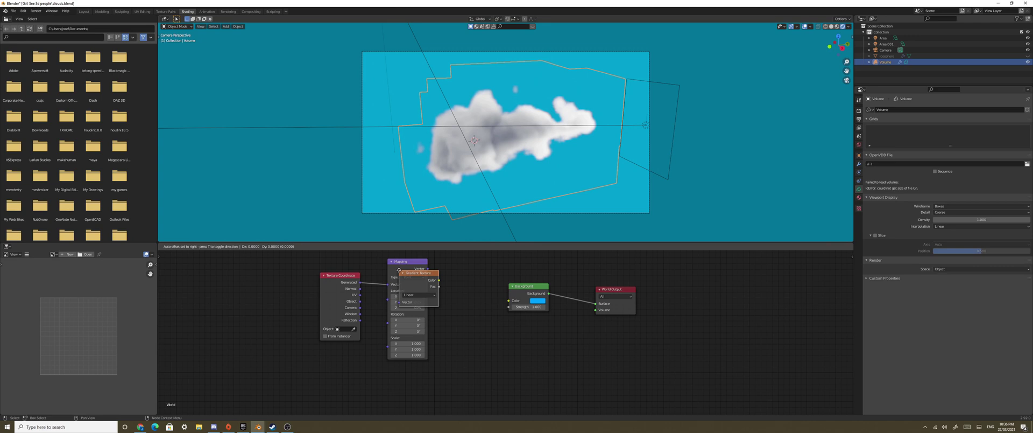
{"action": "left_click", "coordinate": [445, 279]}
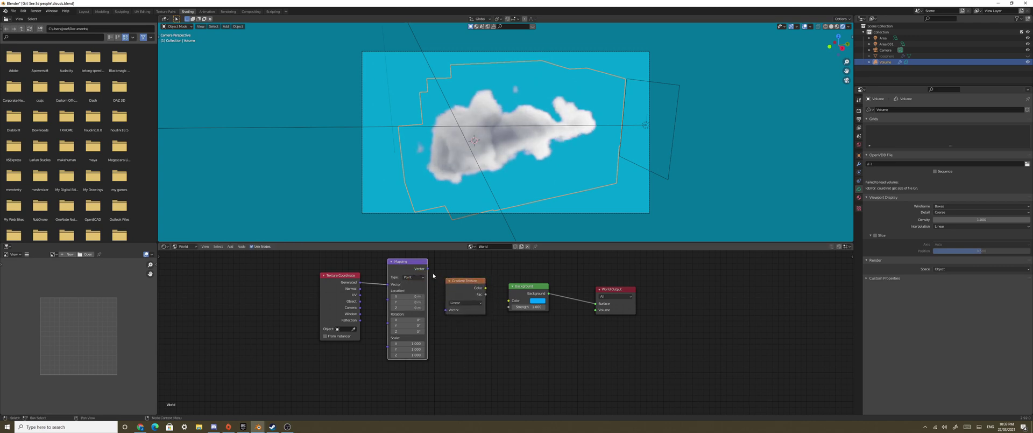
{"action": "left_click_drag", "start_coordinate": [428, 269], "coordinate": [445, 310]}
Shift the Texture Coordinate, Mapping and Gradient Texture nodes left, discarding an accidental Light Falloff node.
{"action": "left_click_drag", "start_coordinate": [350, 277], "coordinate": [313, 275]}
{"action": "left_click_drag", "start_coordinate": [401, 266], "coordinate": [381, 268]}
{"action": "left_click_drag", "start_coordinate": [459, 284], "coordinate": [445, 283]}
{"action": "key", "text": "shift+a"}
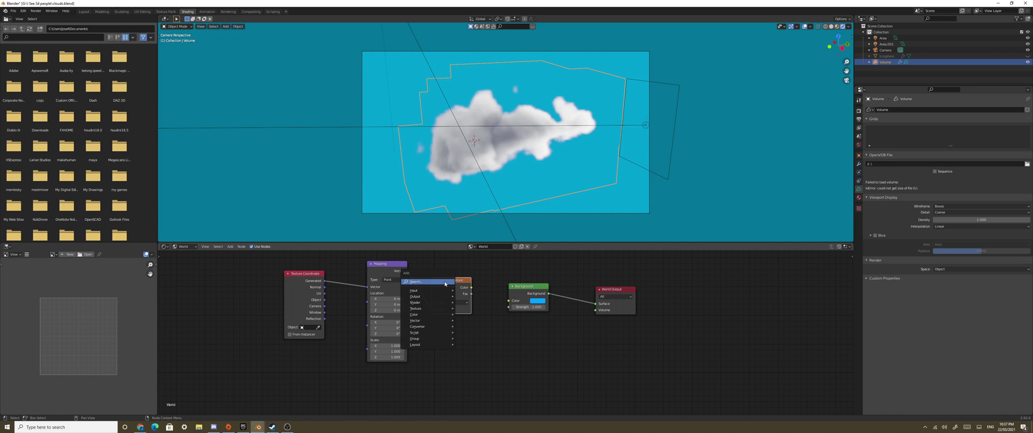
{"action": "key", "text": "c"}
{"action": "key", "text": "l"}
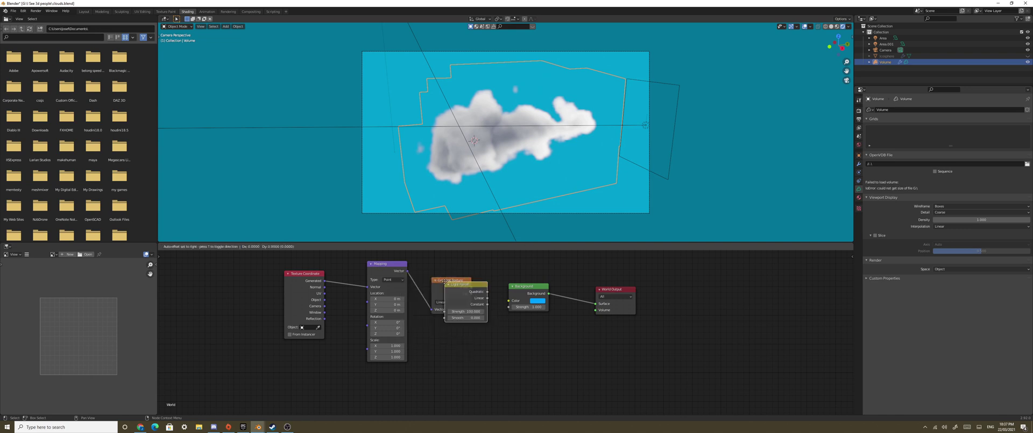
{"action": "key", "text": "Escape"}
{"action": "key", "text": "shift+a"}
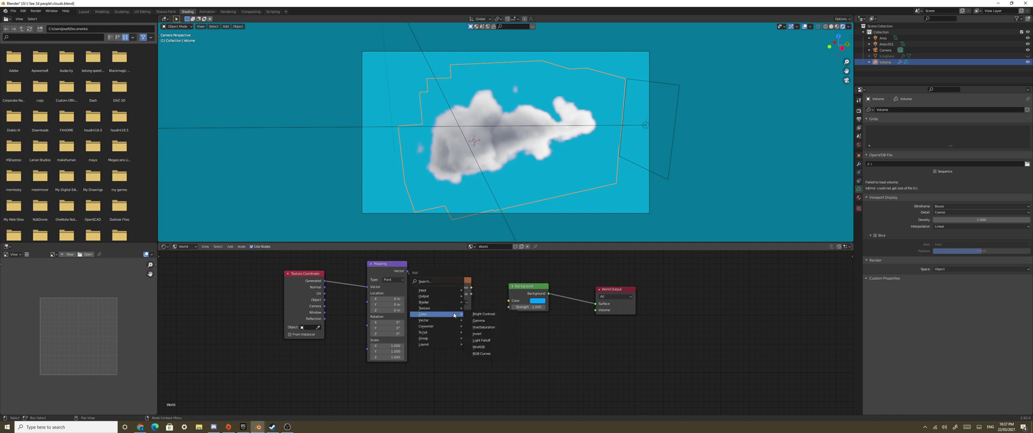
Add a ColorRamp node between Gradient Texture and Background, pulling Background aside.
{"action": "type", "text": "colo"}
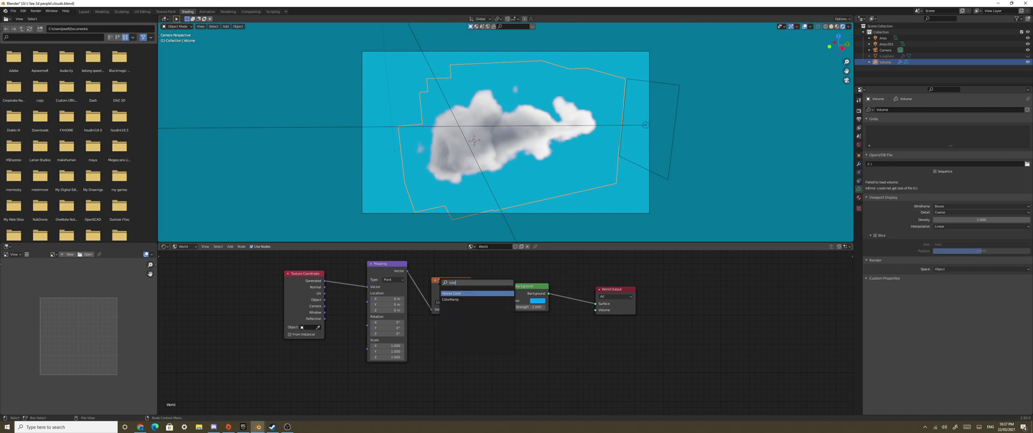
{"action": "key", "text": "Down"}
{"action": "key", "text": "Return"}
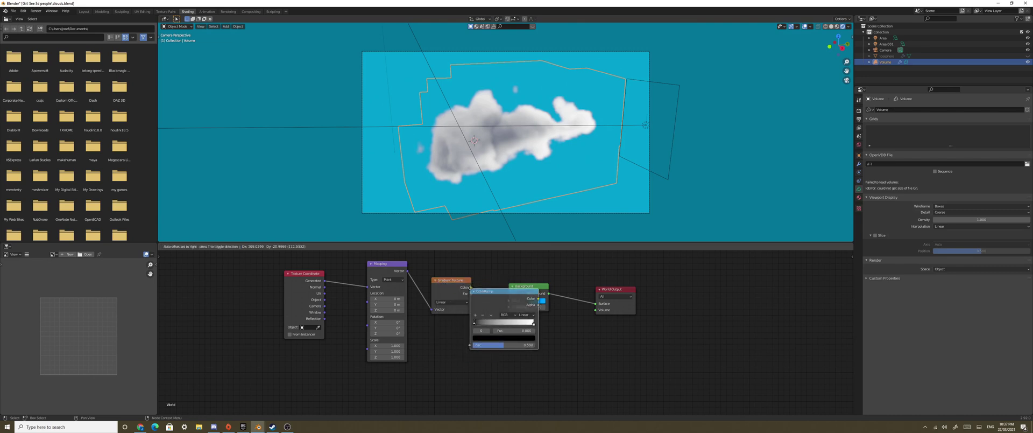
{"action": "left_click", "coordinate": [478, 275]}
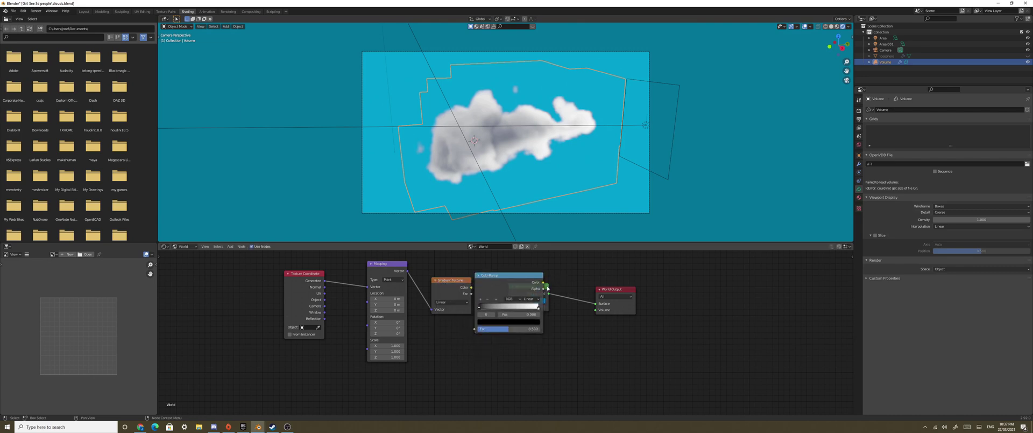
{"action": "left_click_drag", "start_coordinate": [547, 288], "coordinate": [684, 287]}
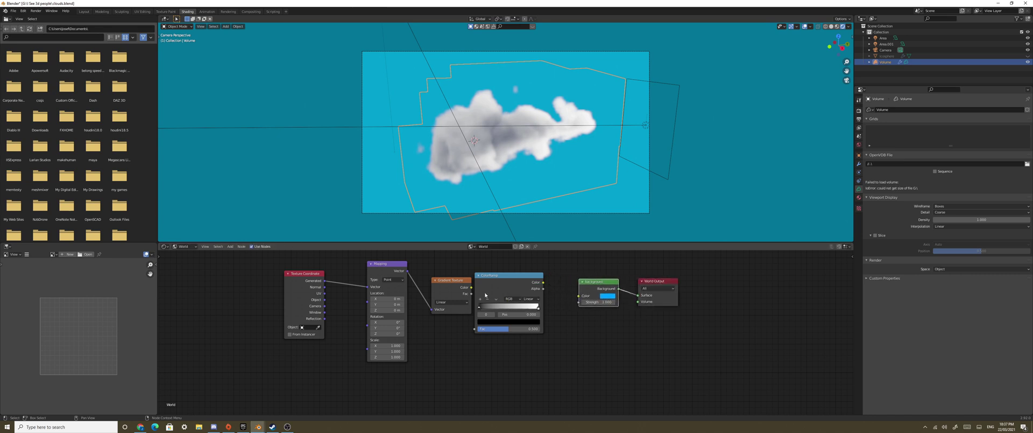
Arrange the nodes and connect the ColorRamp Color to the Background Color.
{"action": "left_click_drag", "start_coordinate": [453, 283], "coordinate": [438, 283]}
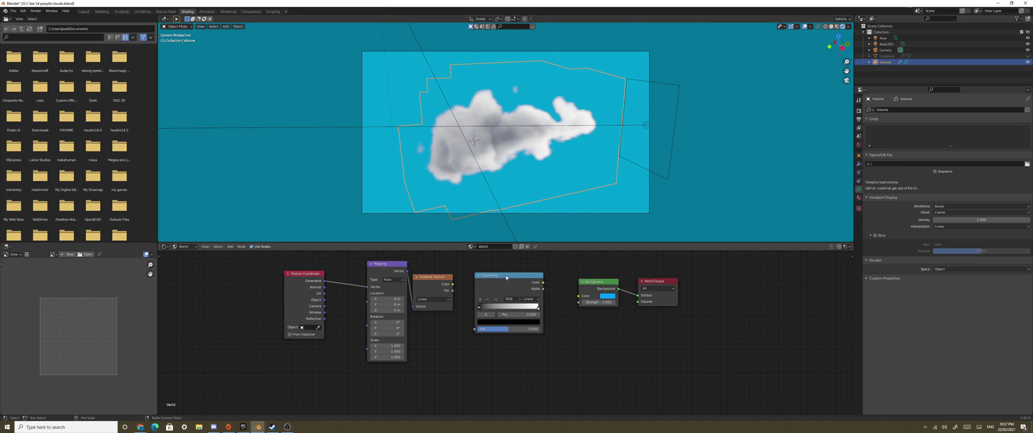
{"action": "left_click_drag", "start_coordinate": [506, 277], "coordinate": [512, 278]}
{"action": "left_click_drag", "start_coordinate": [438, 283], "coordinate": [450, 285]}
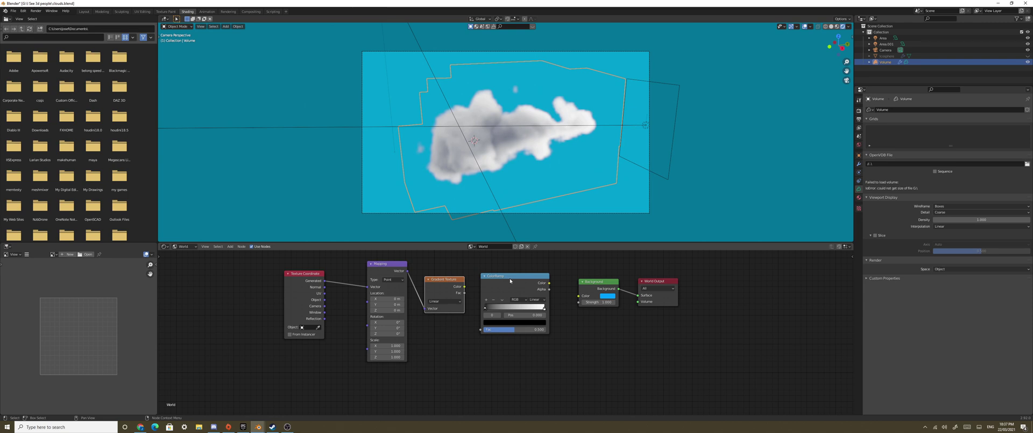
{"action": "left_click_drag", "start_coordinate": [510, 278], "coordinate": [454, 337]}
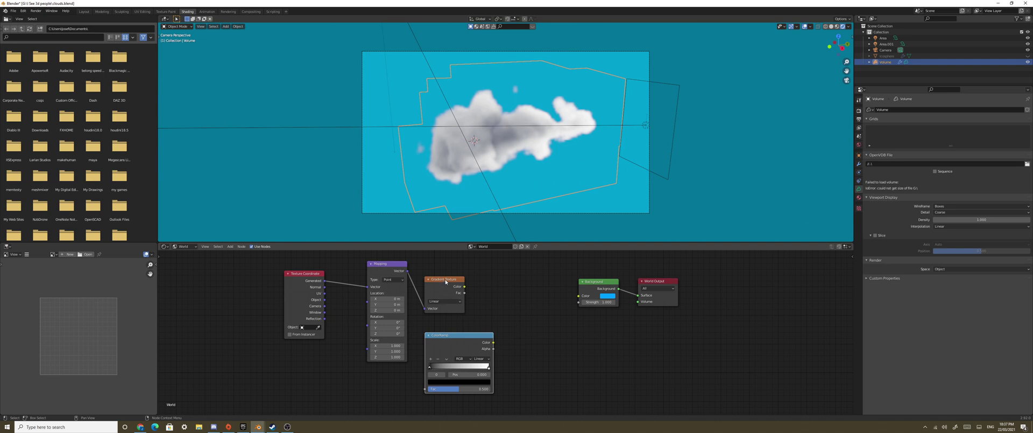
{"action": "mouse_move", "coordinate": [476, 340]}
{"action": "left_mouse_down"}
{"action": "mouse_move", "coordinate": [513, 317]}
{"action": "mouse_move", "coordinate": [500, 296]}
{"action": "mouse_move", "coordinate": [472, 310]}
{"action": "mouse_move", "coordinate": [483, 351]}
{"action": "left_mouse_up"}
{"action": "left_click_drag", "start_coordinate": [552, 303], "coordinate": [579, 295]}
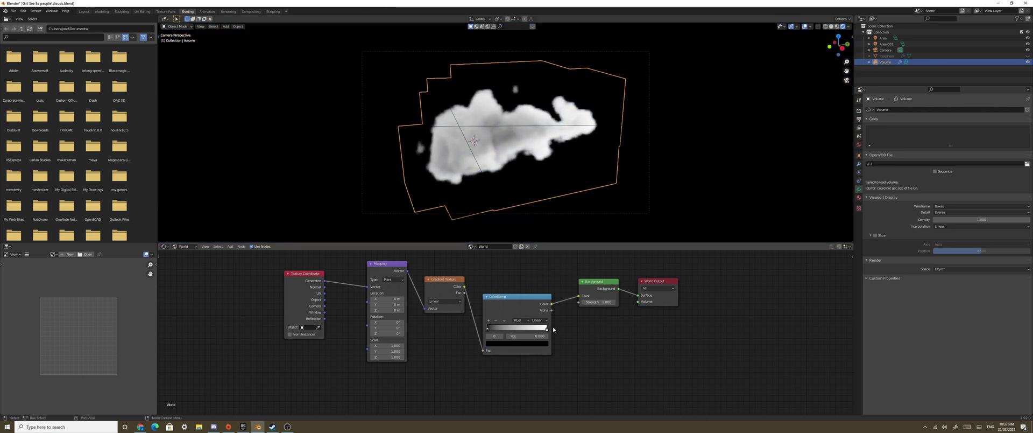
Make the ramp's dark stop blue and set Mapping Location X to 2.5 m.
{"action": "left_click", "coordinate": [517, 343]}
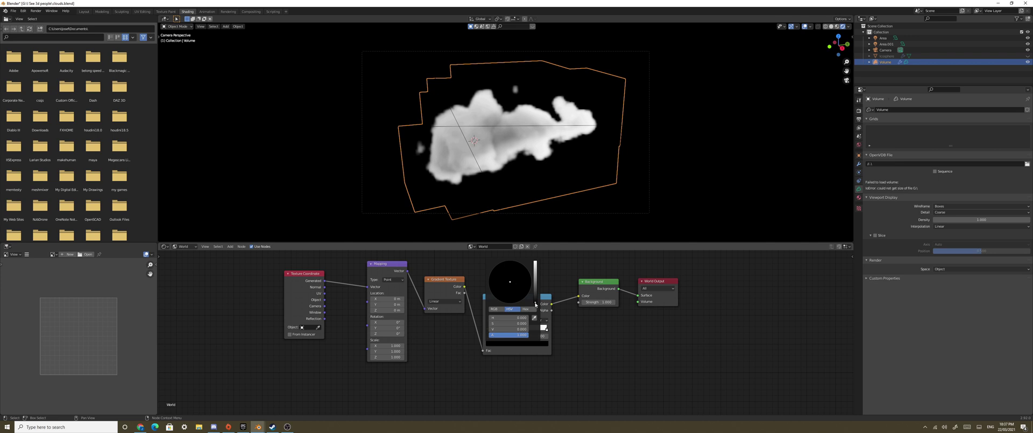
{"action": "mouse_move", "coordinate": [535, 305]}
{"action": "left_mouse_down"}
{"action": "mouse_move", "coordinate": [535, 263]}
{"action": "mouse_move", "coordinate": [521, 263]}
{"action": "left_mouse_up"}
{"action": "left_click", "coordinate": [511, 279]}
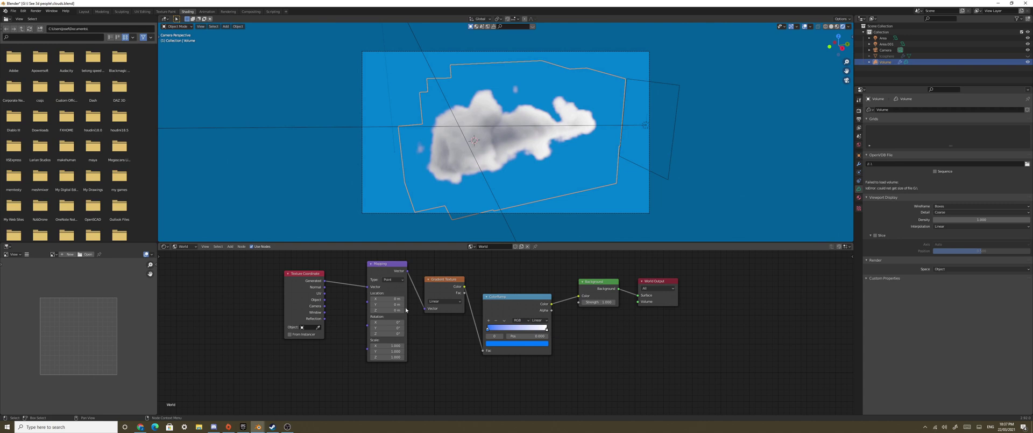
{"action": "mouse_move", "coordinate": [387, 299]}
{"action": "left_mouse_down"}
{"action": "mouse_move", "coordinate": [412, 299]}
{"action": "mouse_move", "coordinate": [392, 298]}
{"action": "left_mouse_up"}
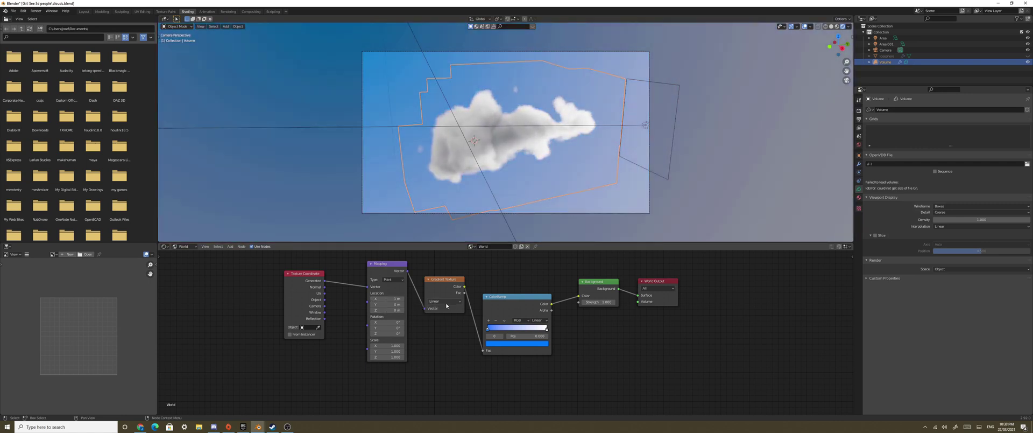
Adjust the ramp for a deeper blue sky and tint the white stop light cyan.
{"action": "left_click_drag", "start_coordinate": [490, 333], "coordinate": [549, 332]}
{"action": "left_click", "coordinate": [548, 342]}
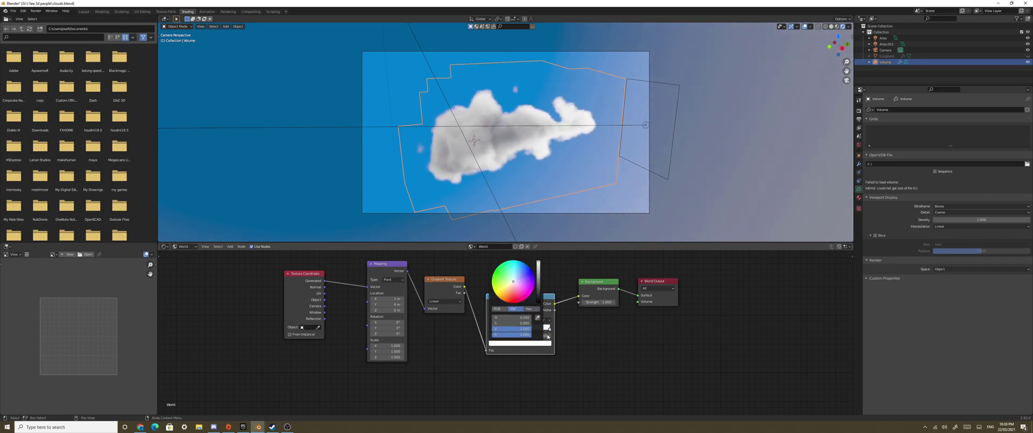
{"action": "left_click_drag", "start_coordinate": [519, 287], "coordinate": [515, 278]}
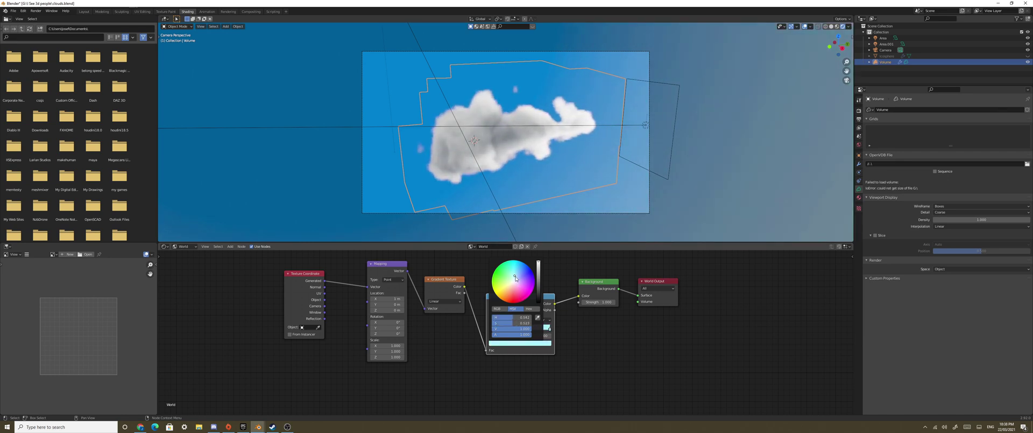
Render the camera view of the cloud against the blue sky with F12.
{"action": "key", "text": "F12"}
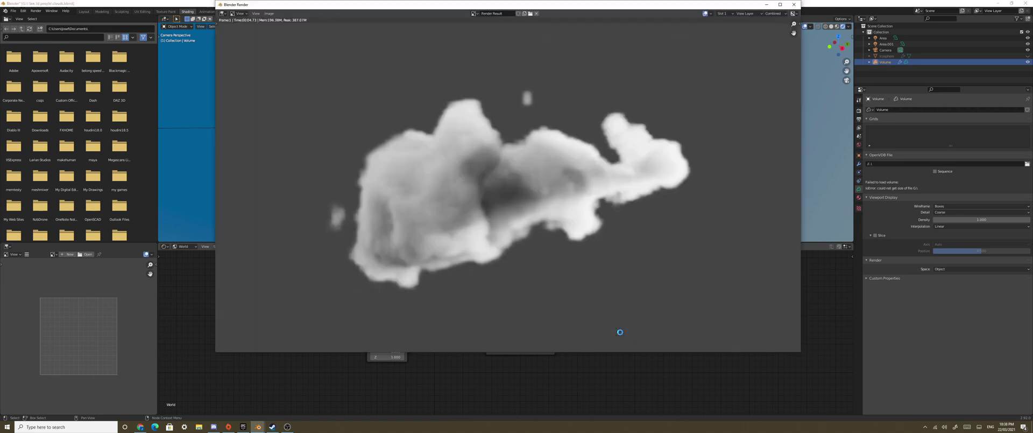